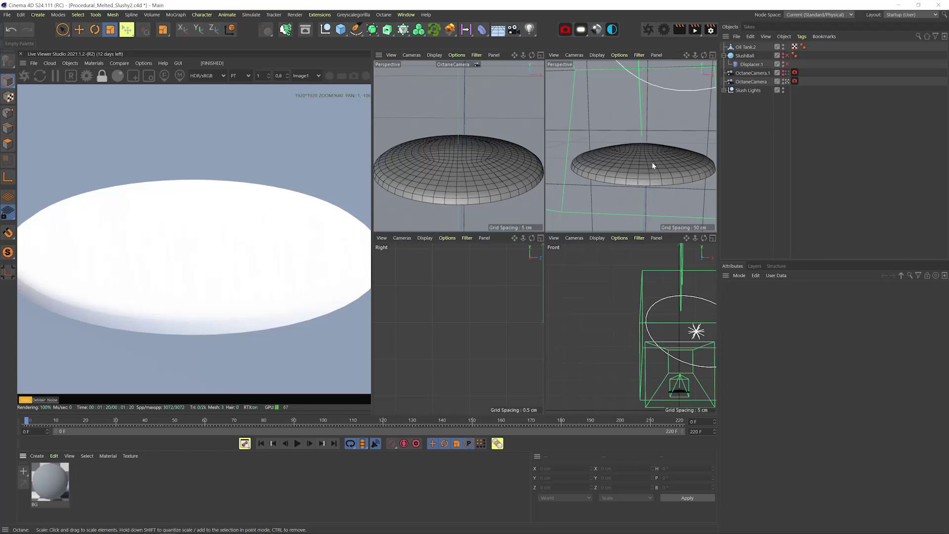
Step: Set the specular depth to 25 in Octane's path tracing kernel and close the render settings
click(662, 31)
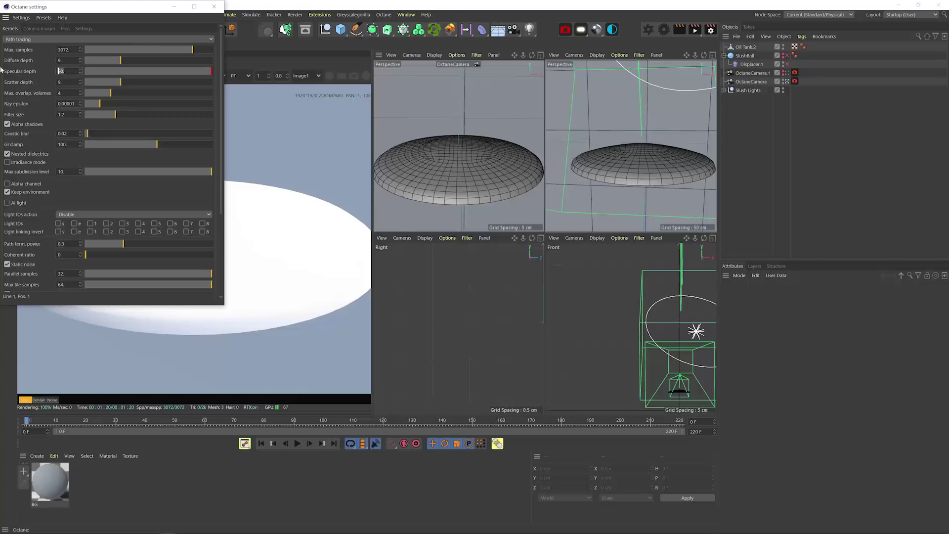
text(25)
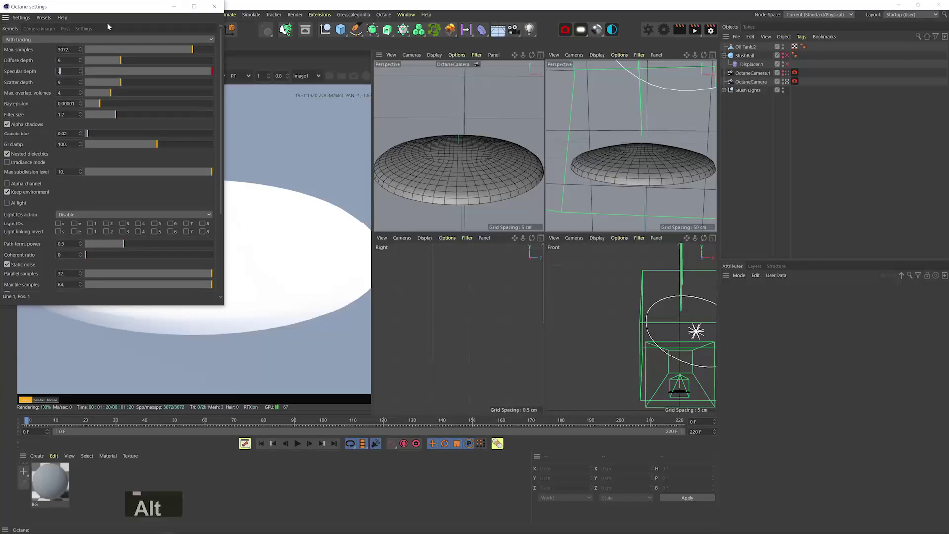
key(Return)
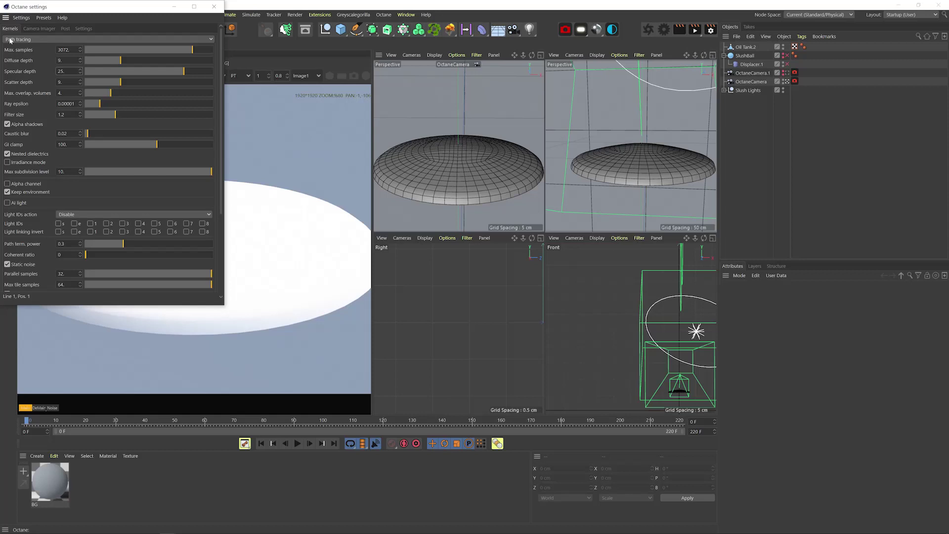
click(214, 9)
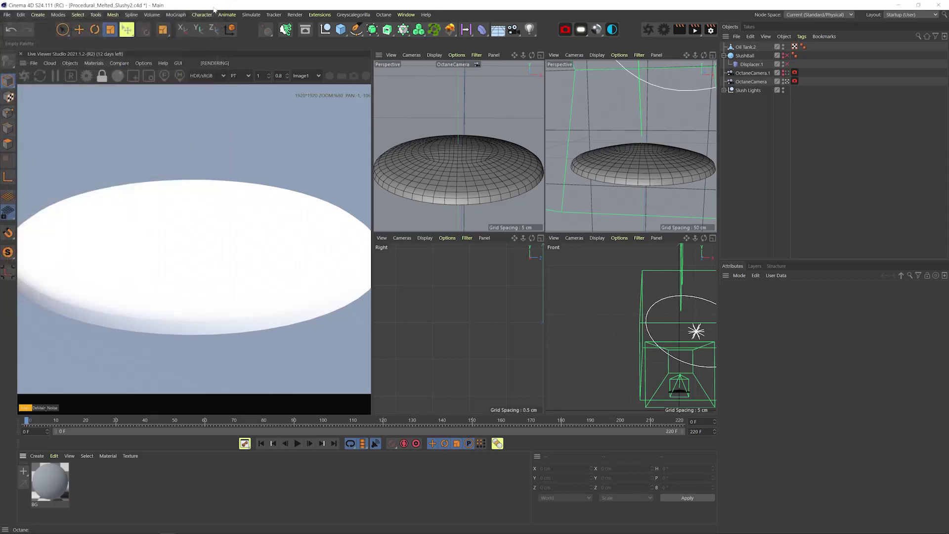
Step: Create an Octane universal material for Oil Tank.2, set its BRDF model to GGX (energy preserving), and enlarge its editor
click(597, 29)
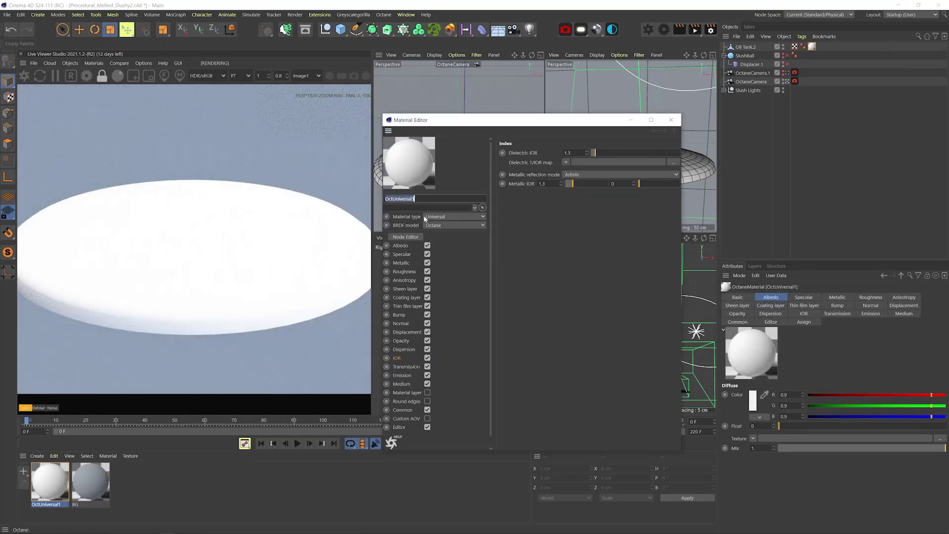
click(439, 226)
click(439, 263)
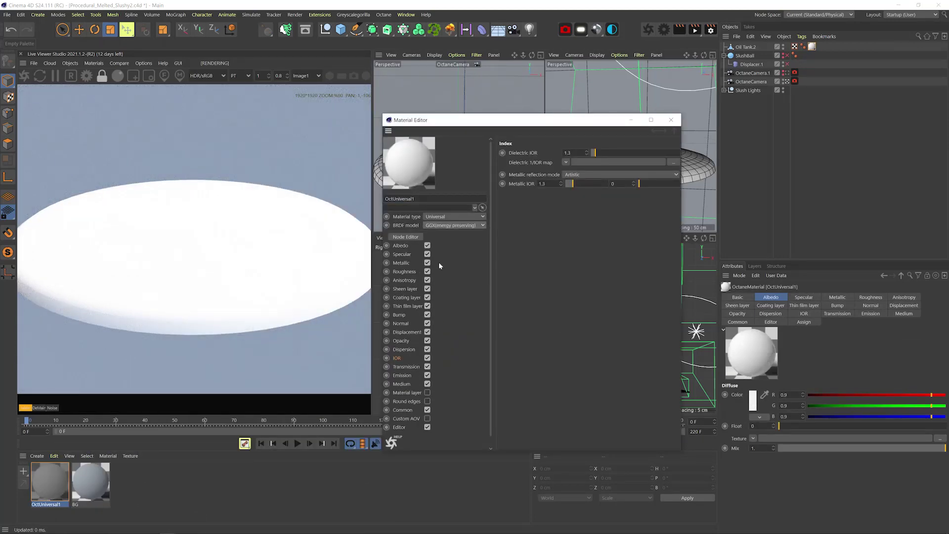
drag(679, 451, 800, 500)
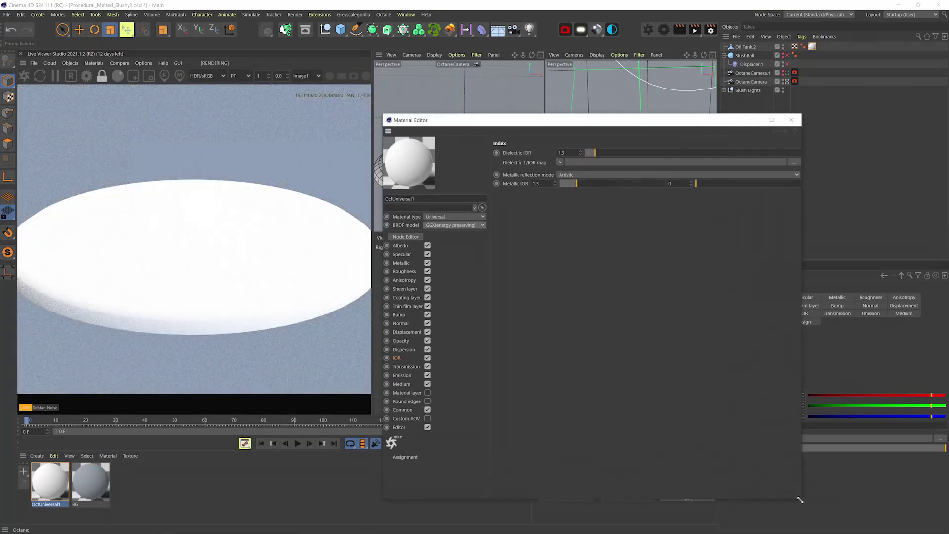
Step: In the material's node graph, set the albedo colour to black and the dielectric IOR to 1.15
click(407, 236)
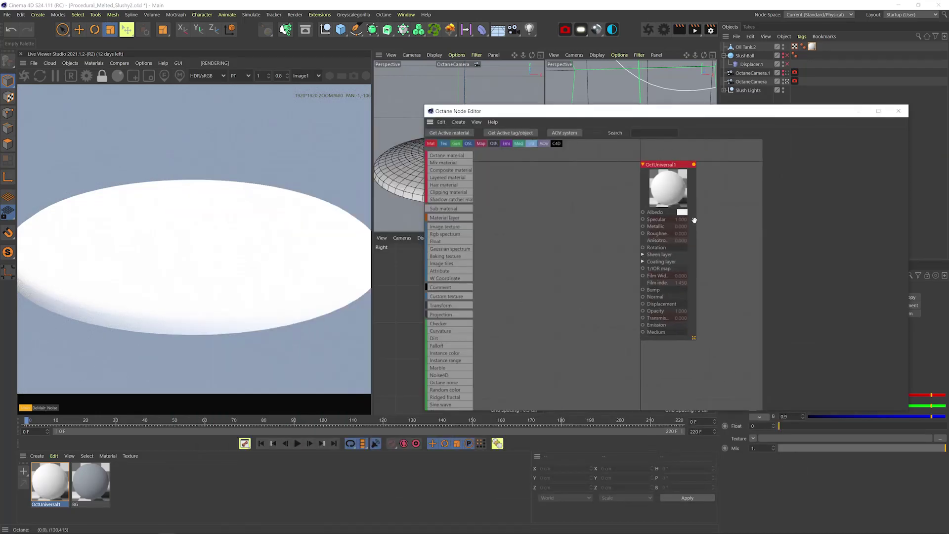
click(797, 272)
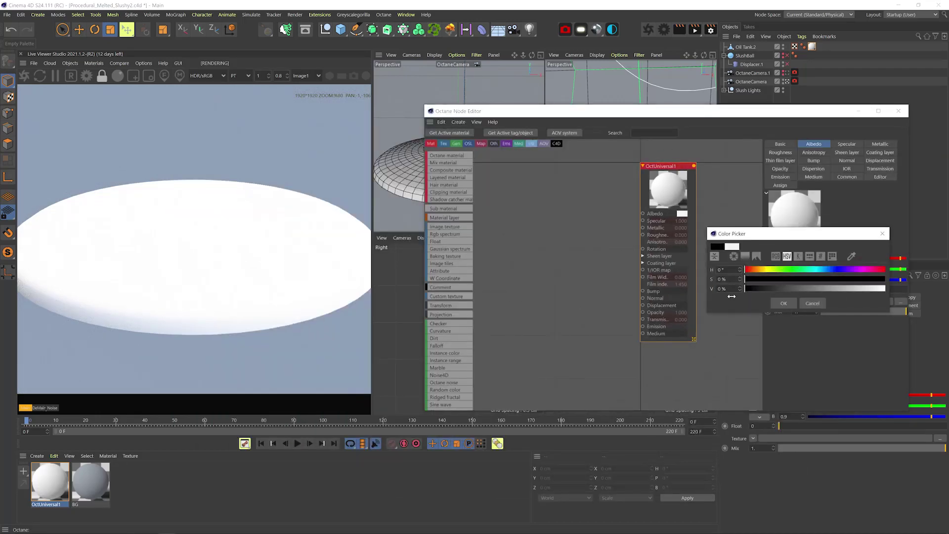
click(782, 304)
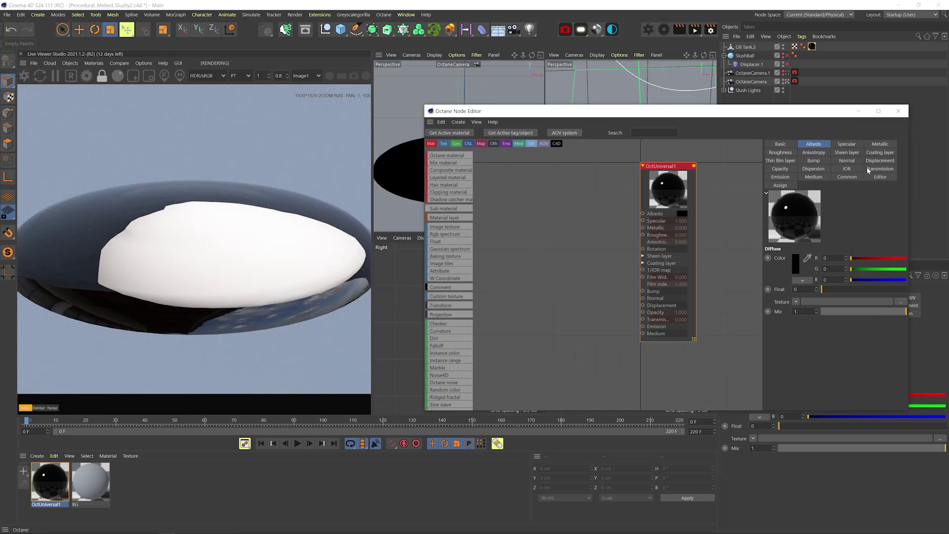
click(847, 169)
drag(839, 258, 834, 258)
text(15)
key(Return)
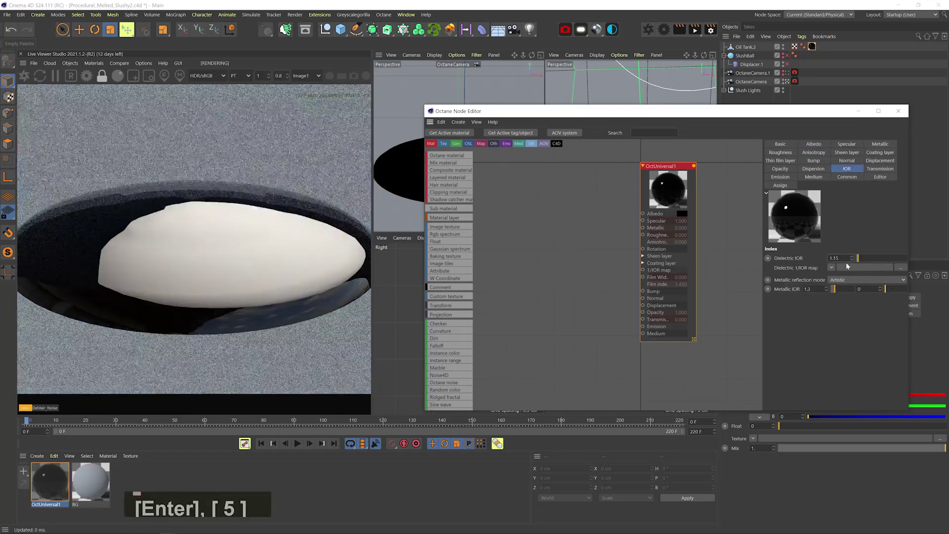
Step: Set the universal material's transmission type to Specular
click(882, 169)
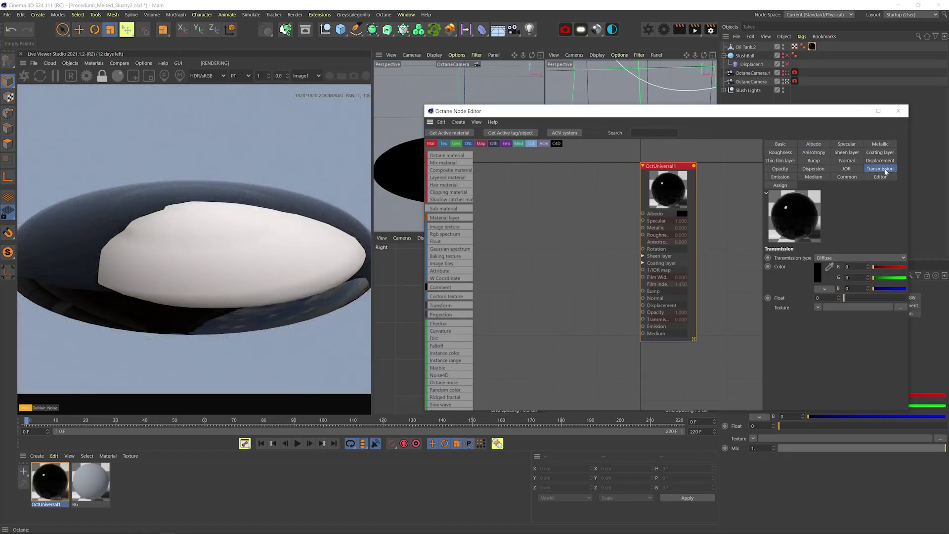
click(853, 257)
click(836, 267)
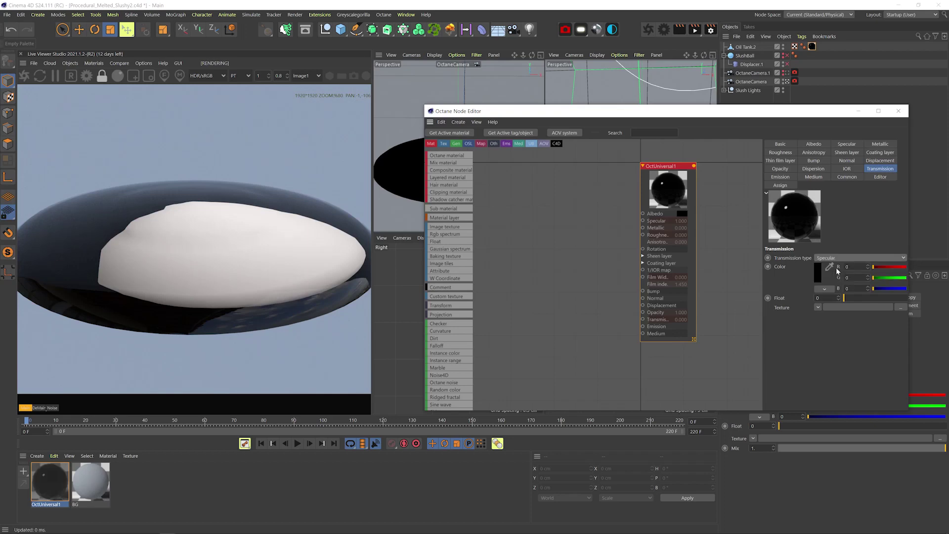
Step: Add a displacement node to the material, using Vertex displacement with a height of 1 cm
middle_drag(601, 302, 626, 290)
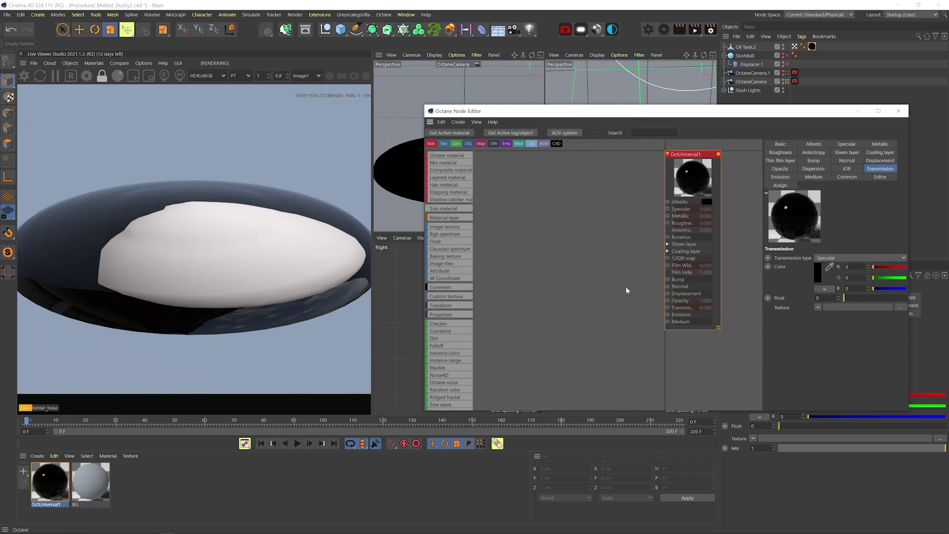
click(879, 161)
click(798, 258)
click(619, 293)
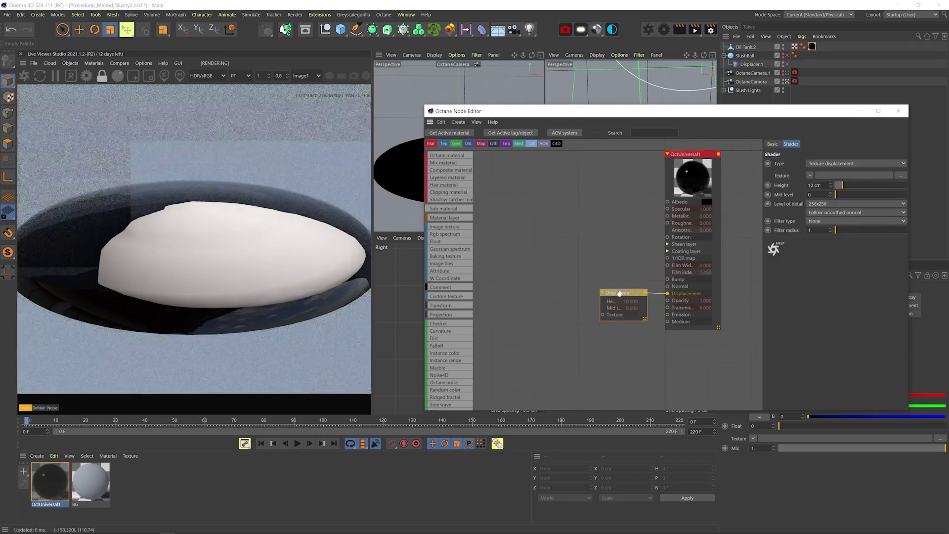
click(830, 163)
click(827, 170)
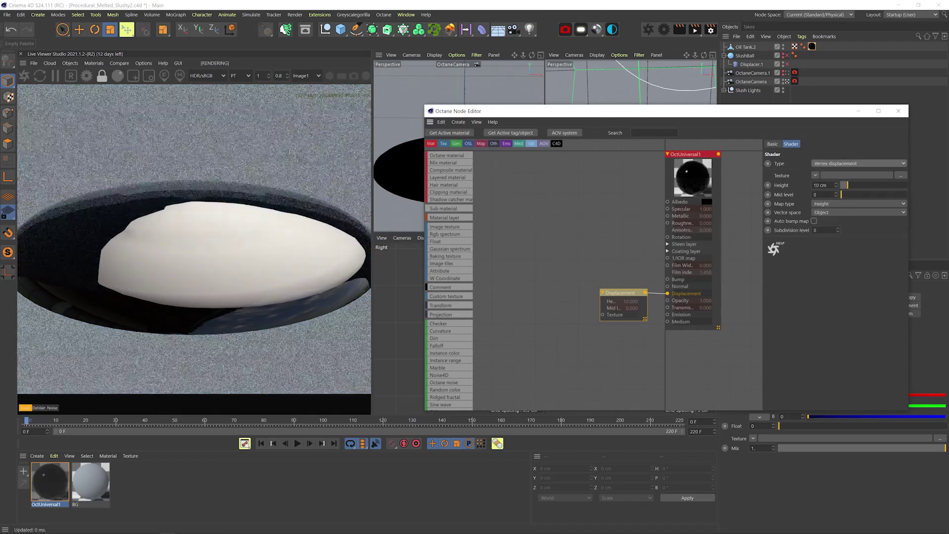
text(1)
key(Return)
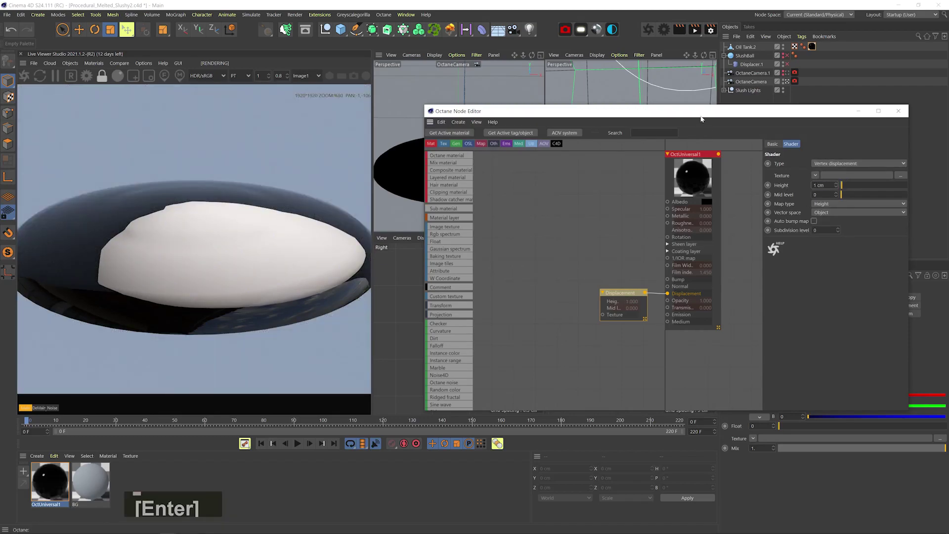
Step: Place a temporary cube around the disc to compare its size, and delete the cube
drag(702, 112, 661, 257)
click(340, 29)
key(s)
key(e)
drag(651, 150, 631, 83)
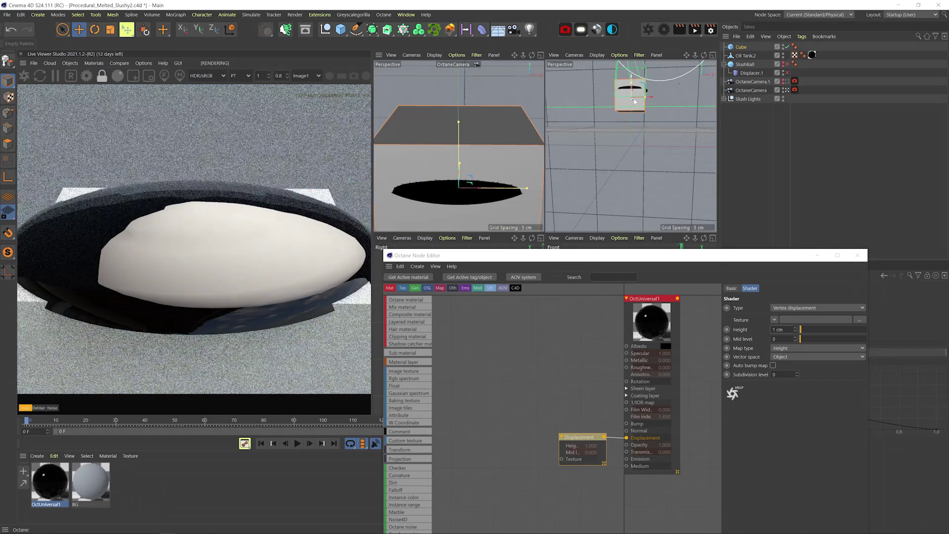
drag(667, 255, 661, 461)
key(3)
drag(660, 149, 638, 163)
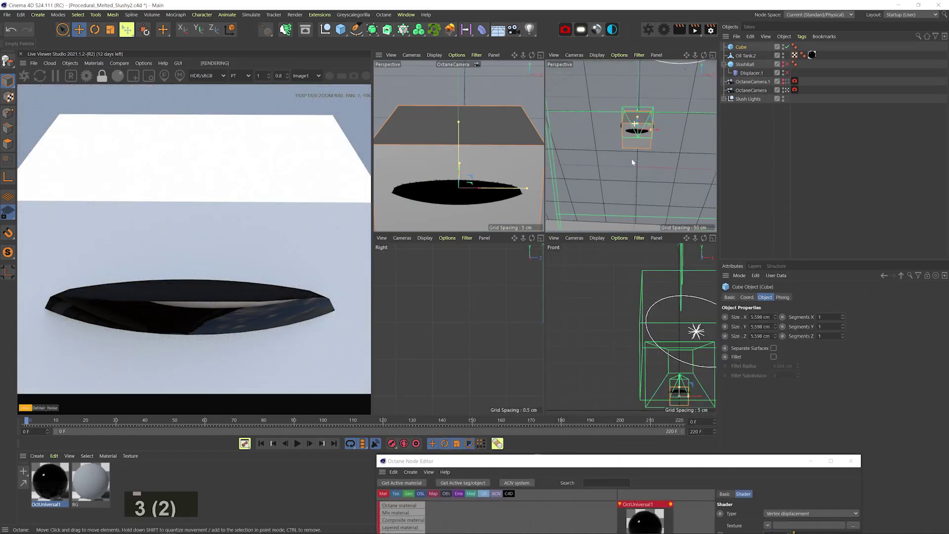
key(Delete)
Step: Enable the auto bump map on the displacement node and set its subdivision level to 3
drag(615, 461, 617, 189)
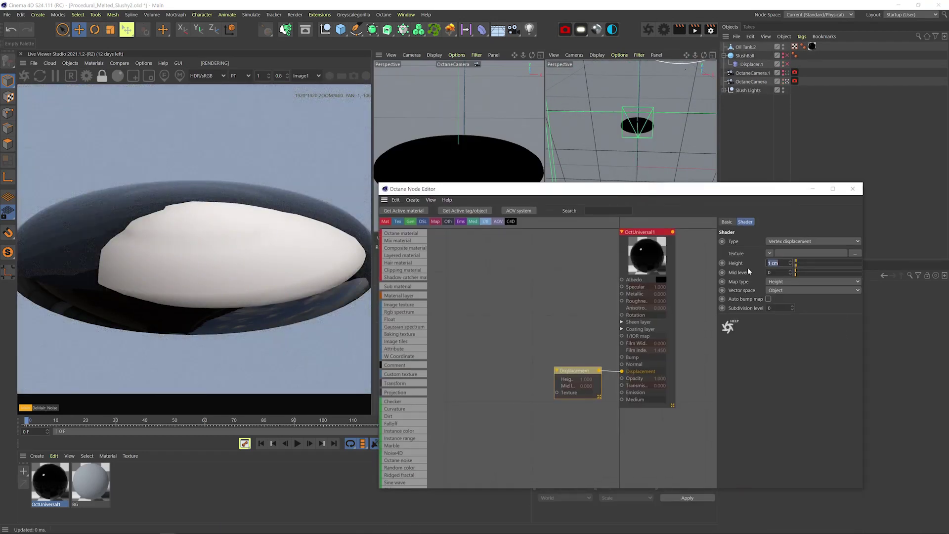
click(768, 299)
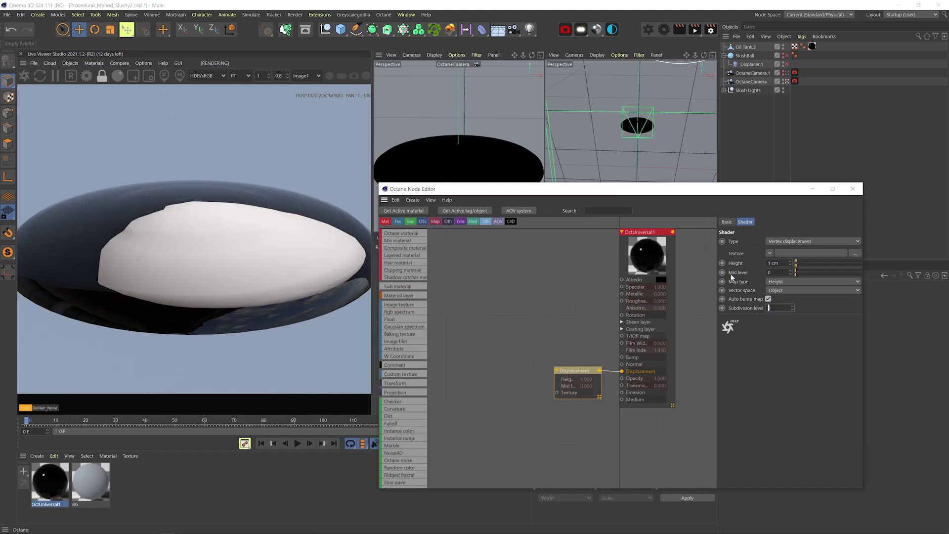
text(3)
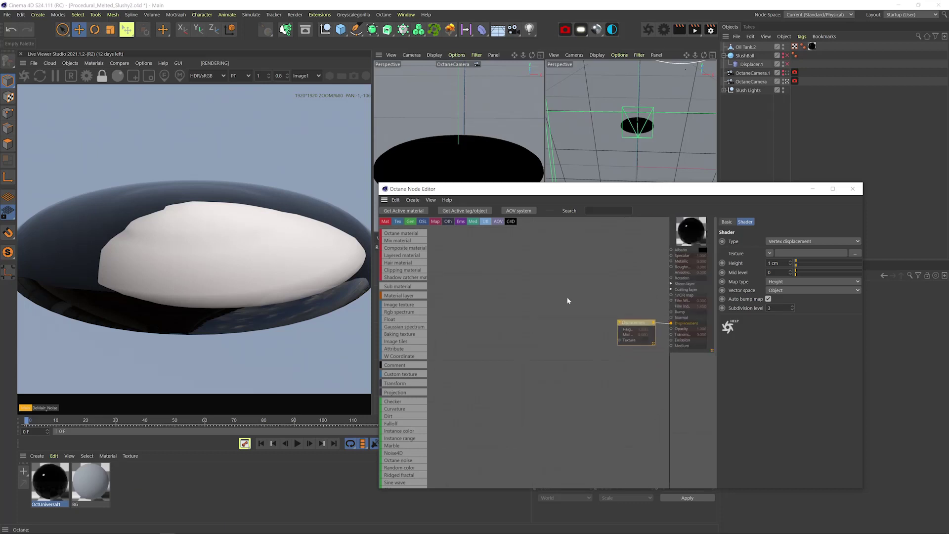
Step: Add an Octane noise node with its own texture projection node and change the projection type
scroll(401, 415, down, 3)
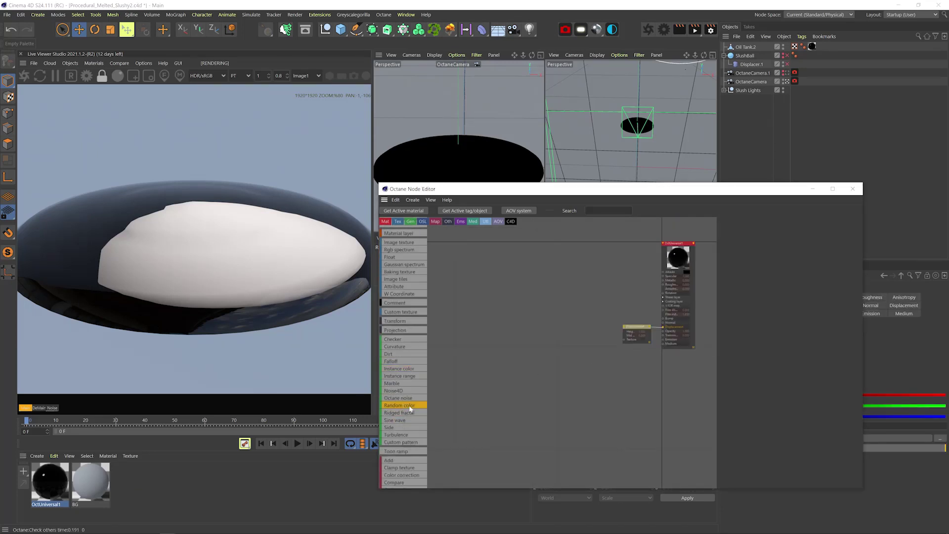
click(525, 341)
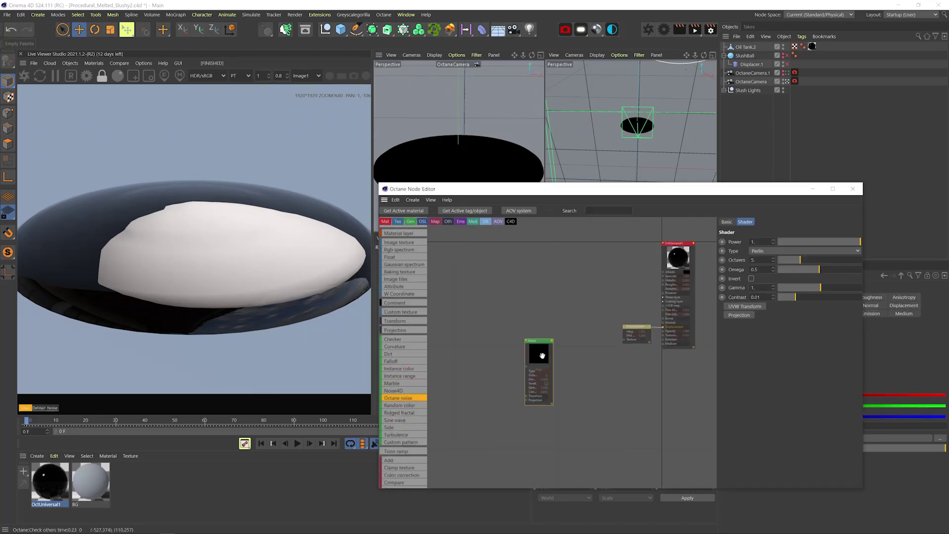
click(739, 316)
click(801, 241)
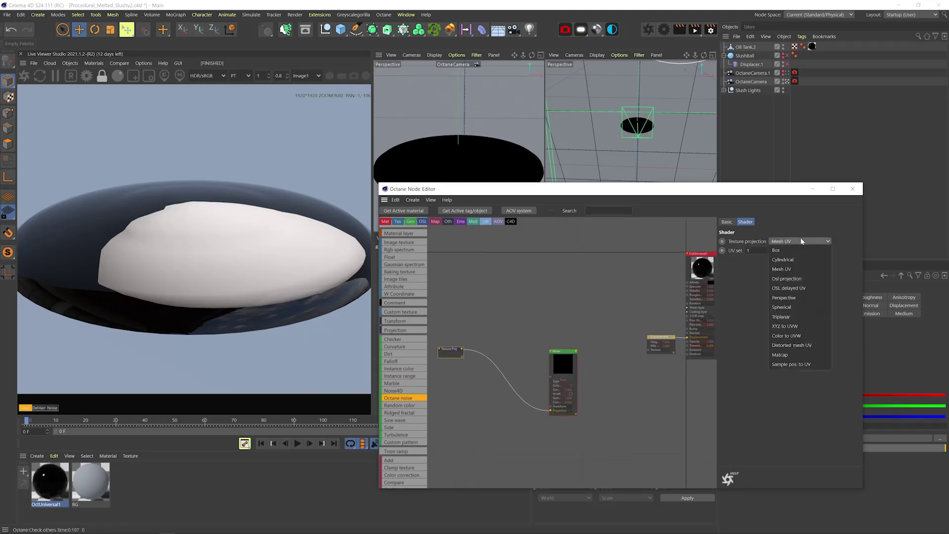
click(802, 334)
Step: Set the noise type to Circular with 16 octaves and connect it to the displacement's texture input
click(559, 364)
scroll(585, 368, up, 3)
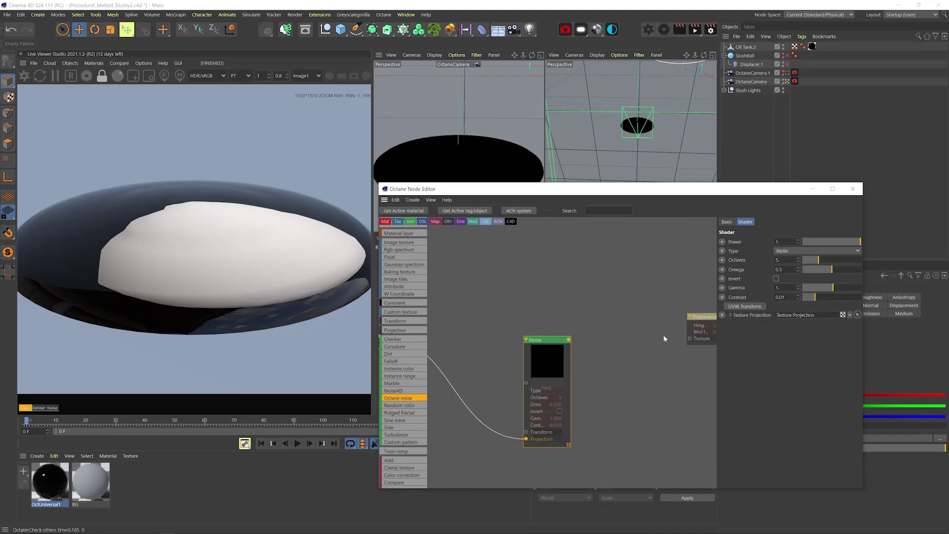
click(816, 251)
click(790, 279)
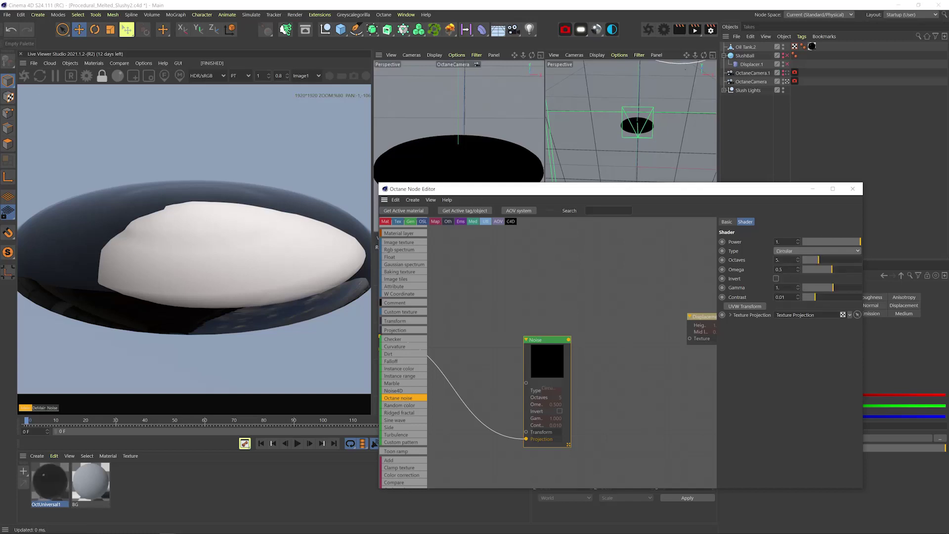
drag(820, 259, 937, 254)
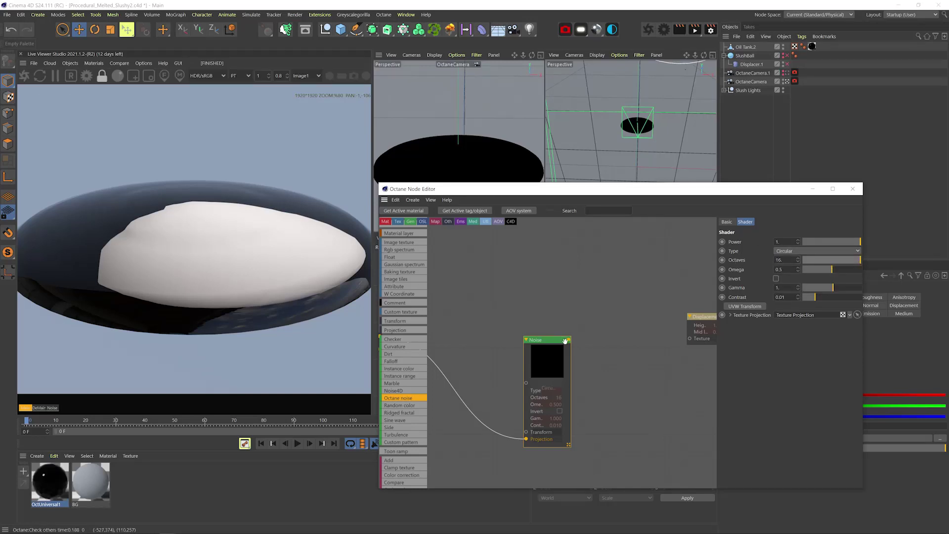
drag(565, 341, 690, 339)
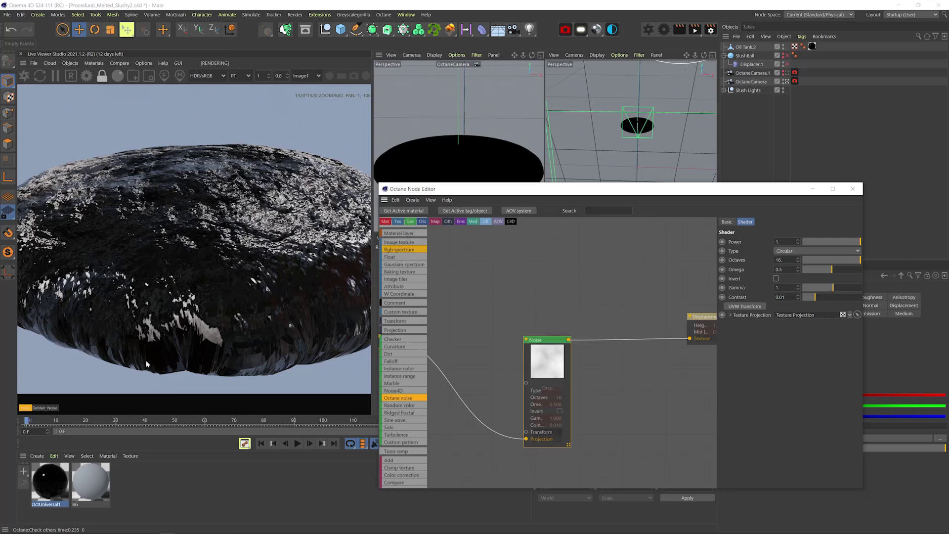
Step: Select Oil Tank.2 and examine the disc's shape and underside in the perspective view
key(2)
drag(642, 120, 608, 422)
key(3)
click(745, 48)
key(d)
key(3)
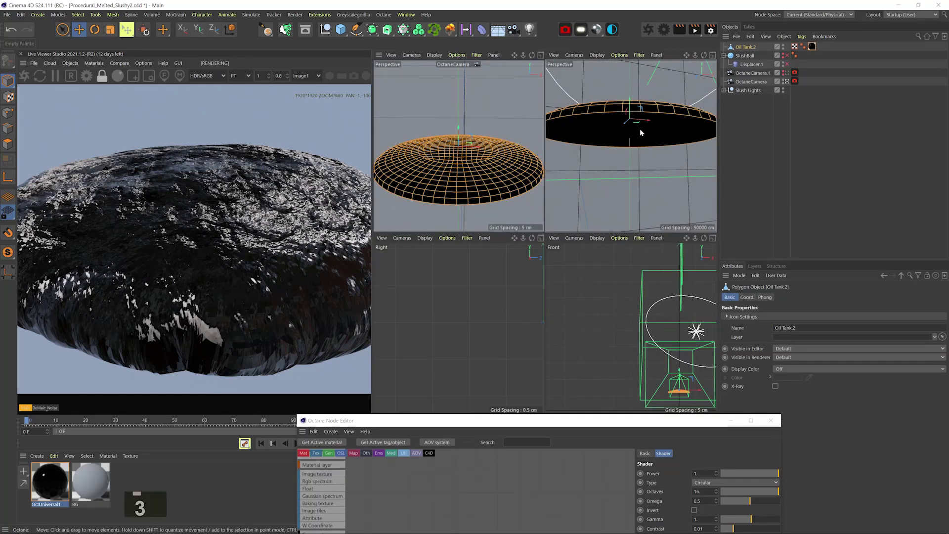
drag(639, 128, 650, 104)
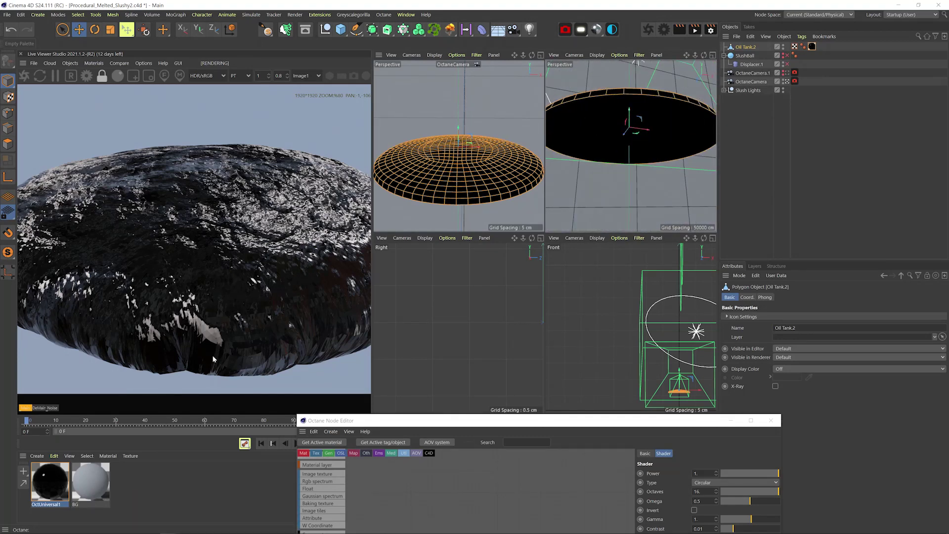
Step: Set the displacement noise's gamma to about 0.705 and its contrast to about 0.046
drag(426, 425, 516, 143)
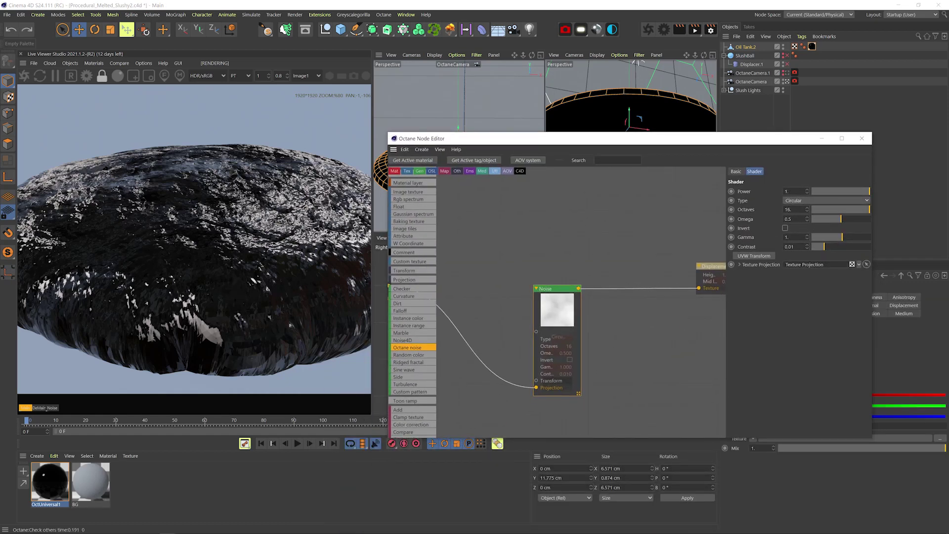
drag(841, 237, 840, 237)
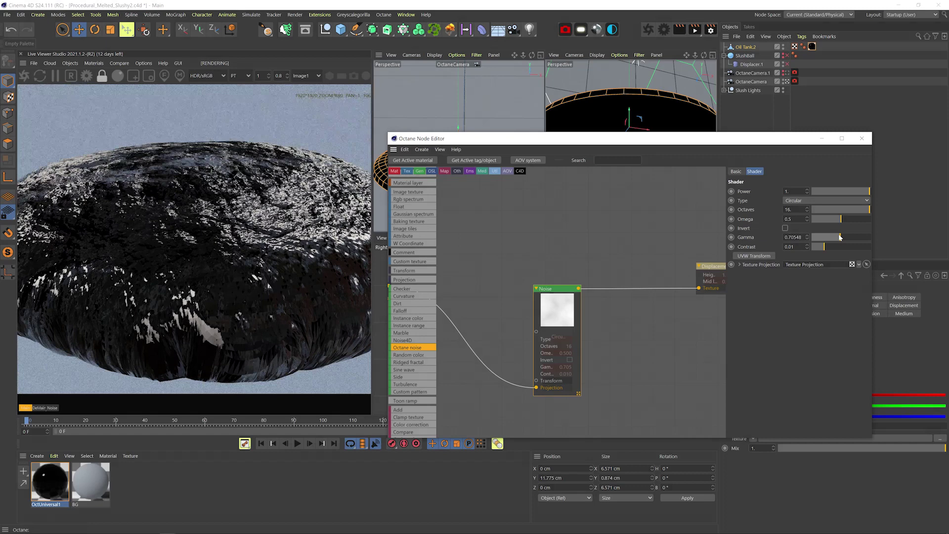
drag(830, 248, 833, 247)
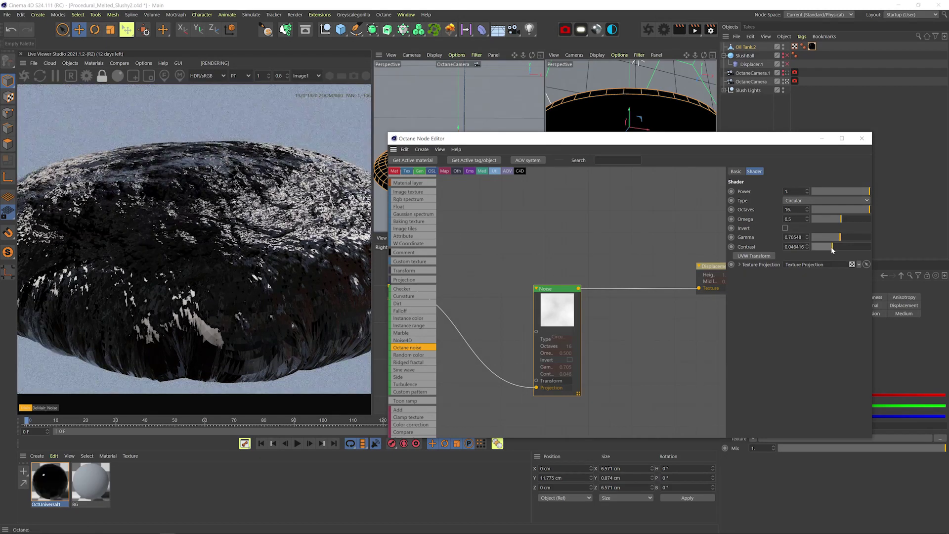
Step: Add a UVW transform node to the displacement noise and set its locked scale to about 1.738
click(754, 256)
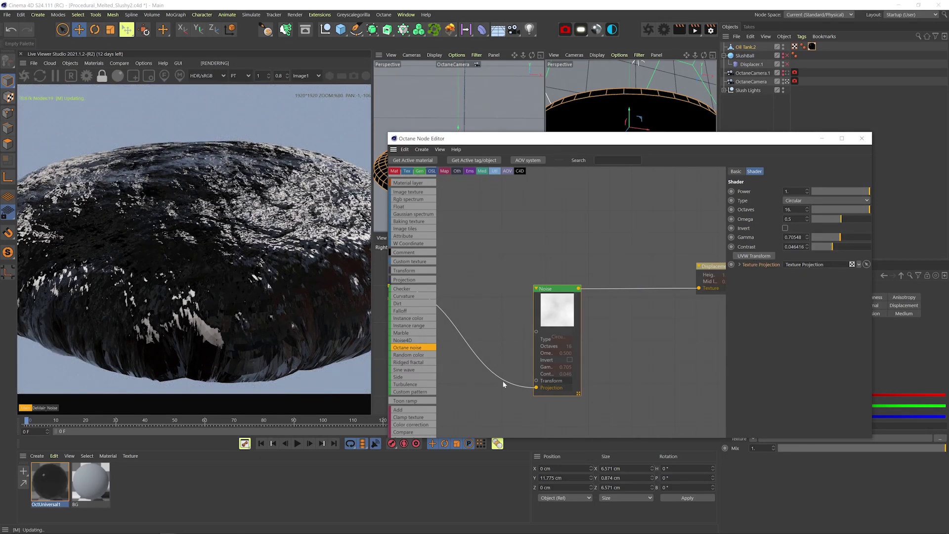
click(496, 373)
drag(848, 260, 835, 248)
Step: Set the displacement noise's contrast to about 0.078 and its octaves to 15
click(578, 319)
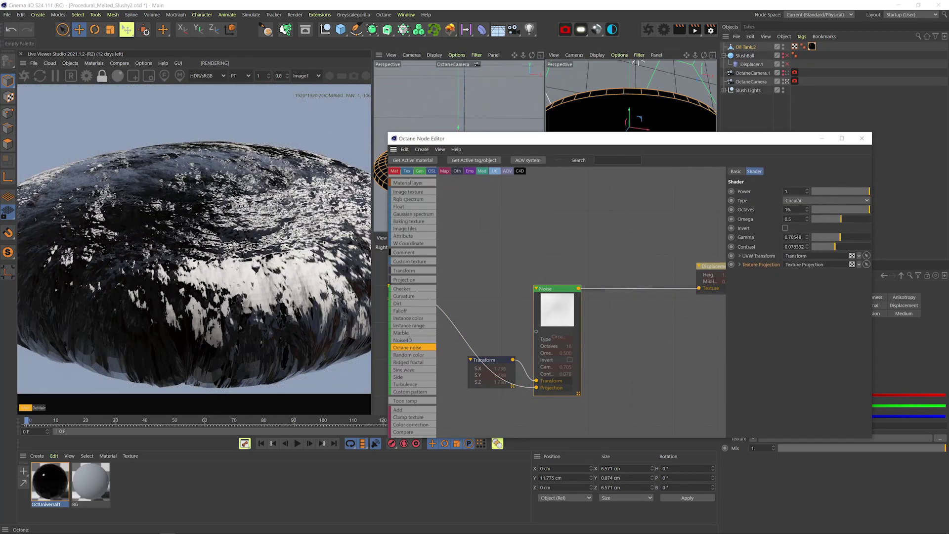
drag(794, 210, 745, 209)
text(15)
key(Return)
Step: Move the noise and its input nodes aside and add a Mix texture node with the noise feeding Texture2
drag(603, 407, 490, 326)
drag(555, 321, 475, 340)
scroll(415, 384, down, 3)
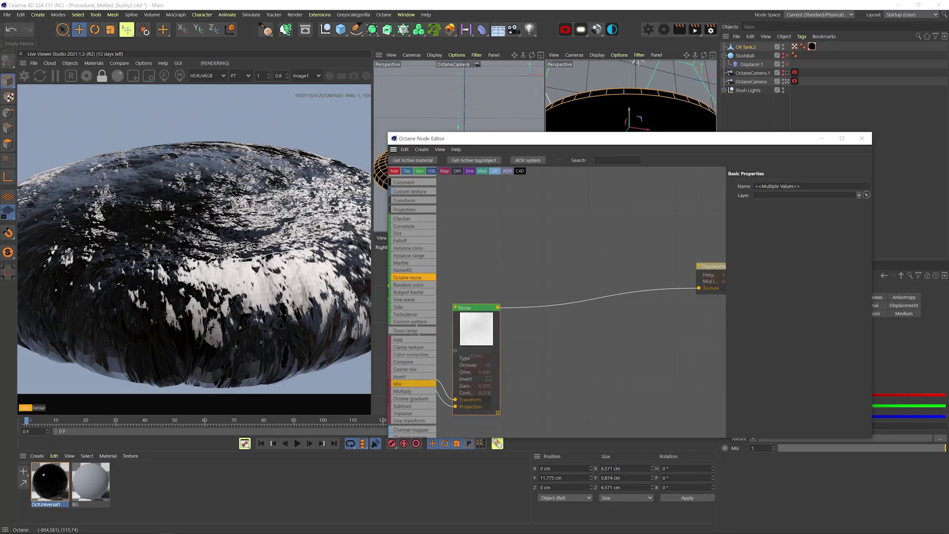
scroll(403, 368, down, 2)
drag(568, 238, 543, 287)
Step: Duplicate the noise above the original, tidy both nodes, and connect the copy to the mix texture's Amount input
ctrl+drag(481, 340, 482, 217)
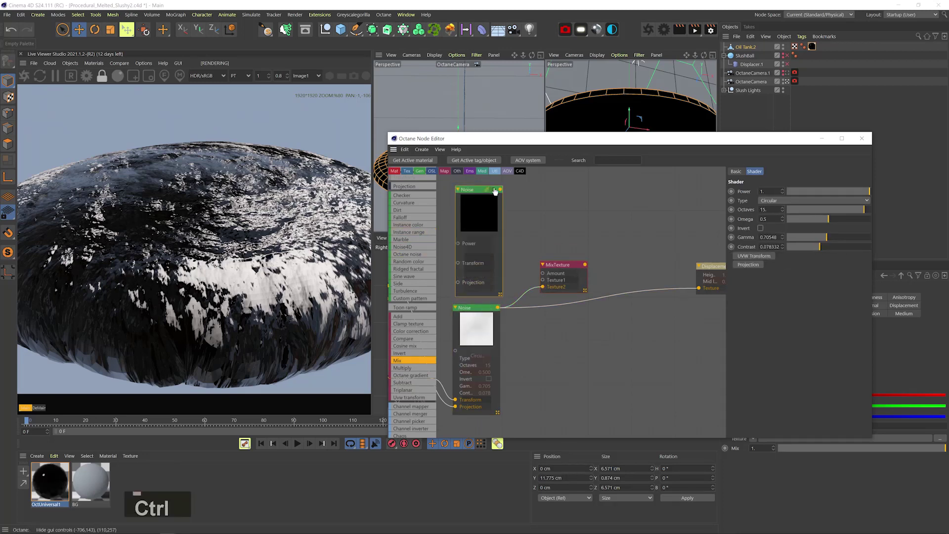
drag(500, 294, 498, 238)
drag(481, 204, 475, 234)
click(491, 308)
drag(497, 413, 496, 379)
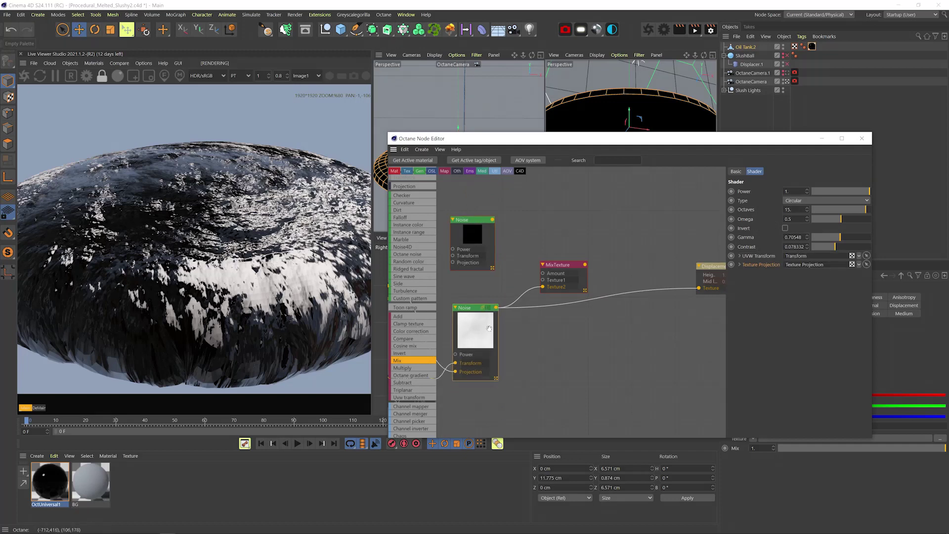
drag(486, 326, 482, 332)
drag(548, 280, 542, 274)
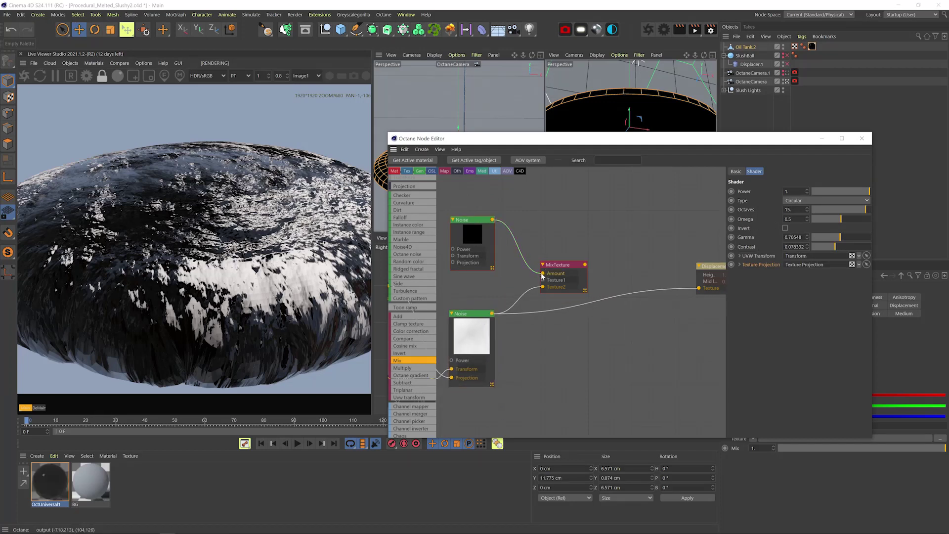
Step: Connect the existing texture projection to the duplicate noise and give it a UVW transform with a scale of about 0.026
middle_drag(490, 238, 539, 326)
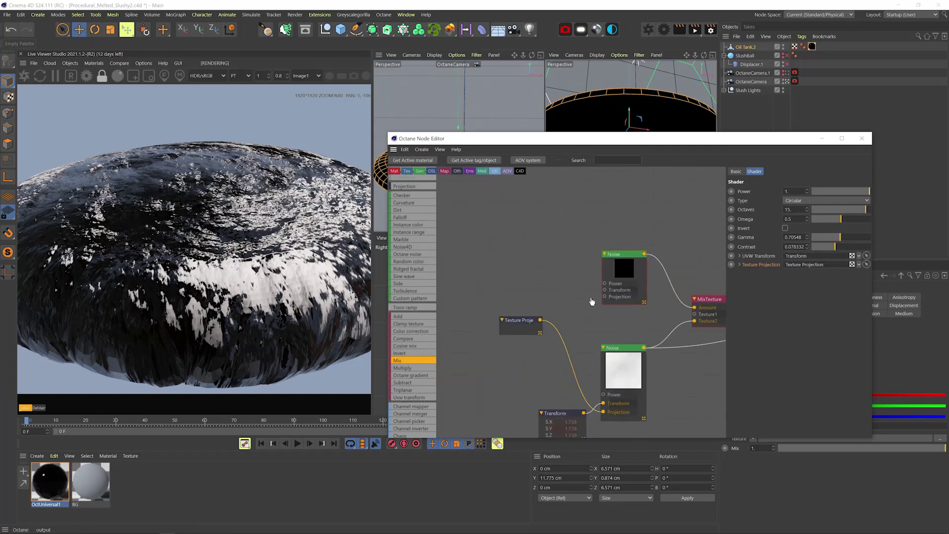
drag(603, 298, 605, 297)
middle_drag(622, 280, 517, 258)
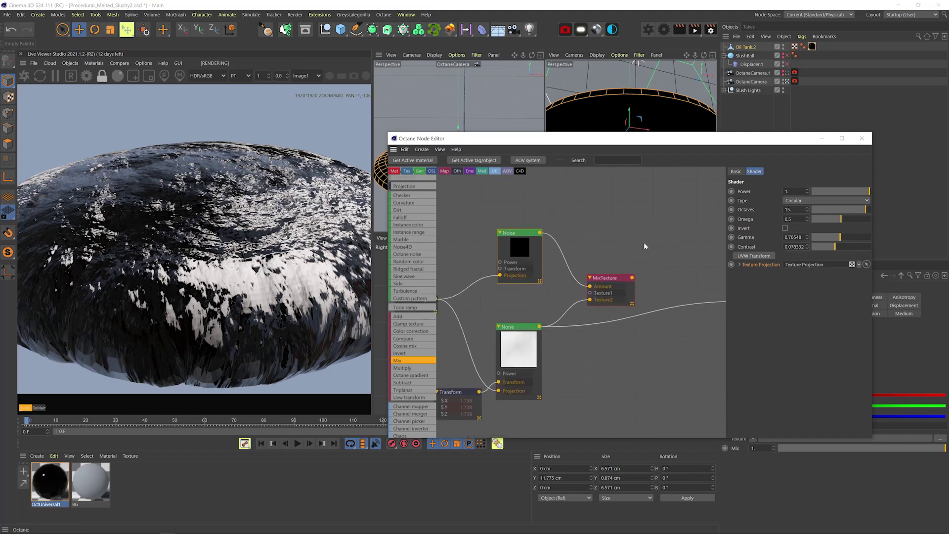
click(750, 256)
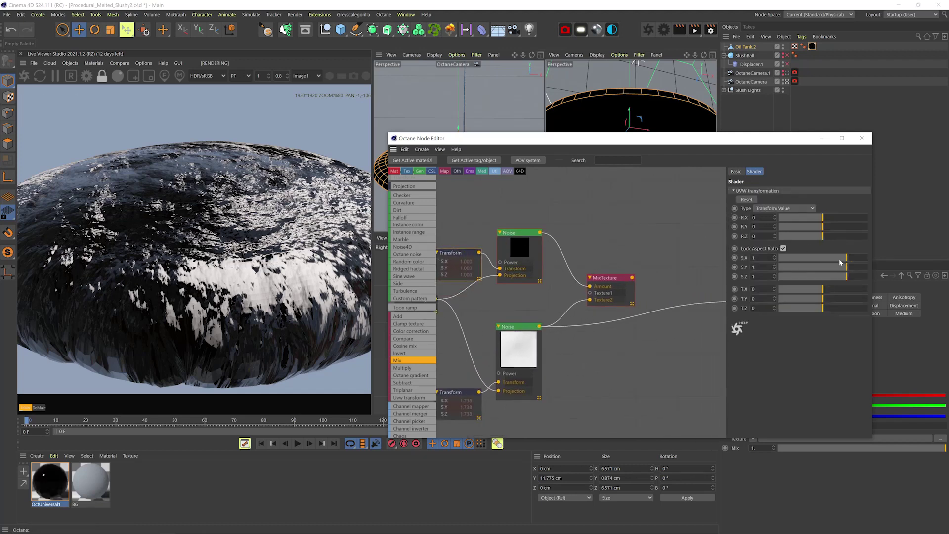
drag(835, 262, 823, 262)
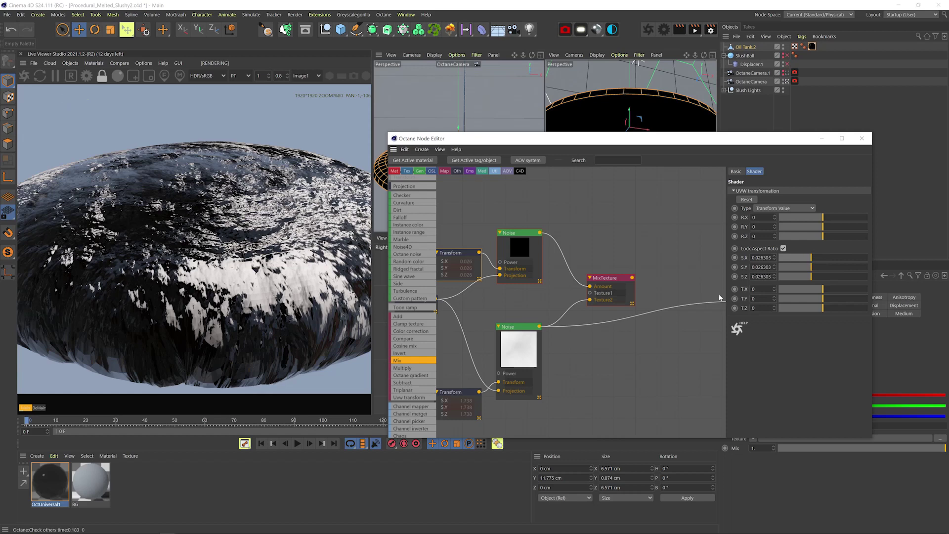
Step: Connect the mix texture to the displacement's texture input and solo the duplicate noise in the render
middle_drag(719, 297, 639, 304)
drag(663, 309, 666, 308)
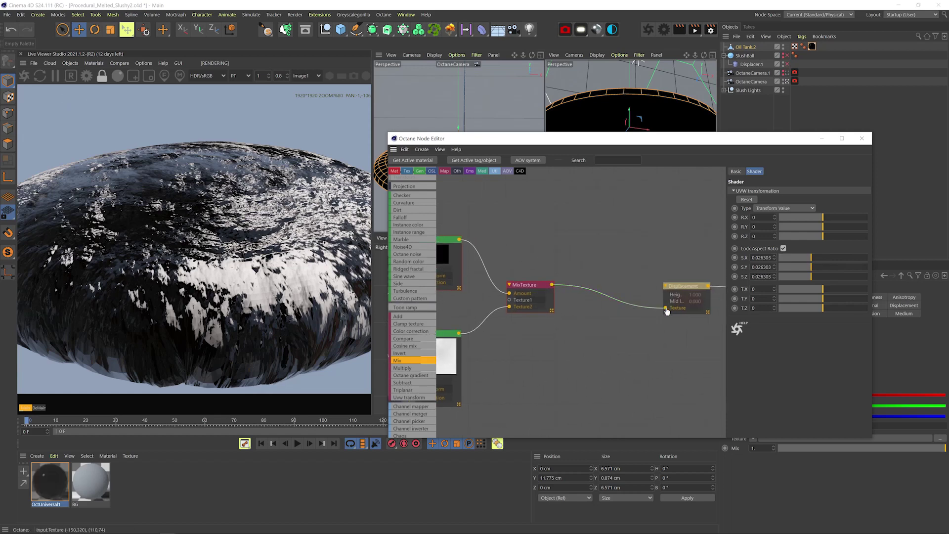
middle_drag(540, 312, 620, 326)
right_click(521, 271)
click(551, 278)
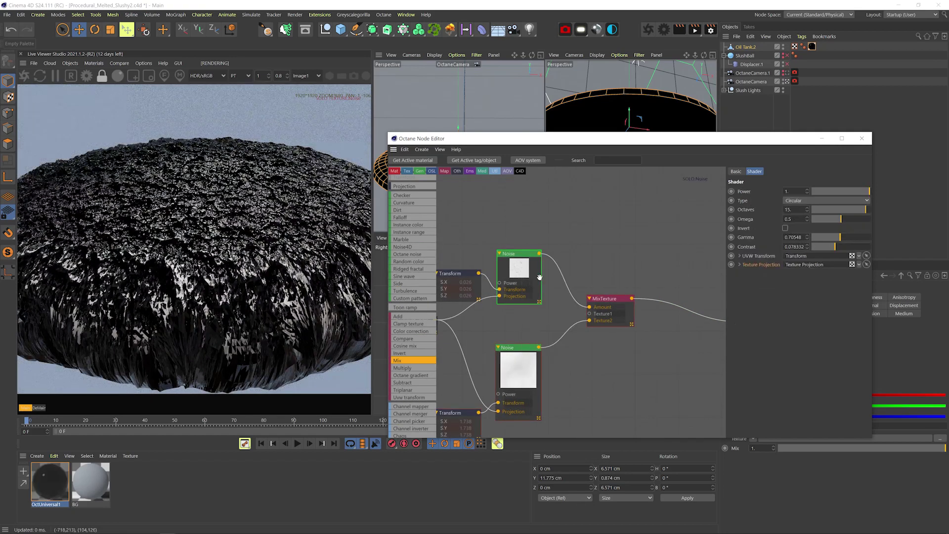
Step: Reduce the duplicate noise's transform scale to about 0.0014 and leave the Octane camera for a closer view of the pattern
click(458, 272)
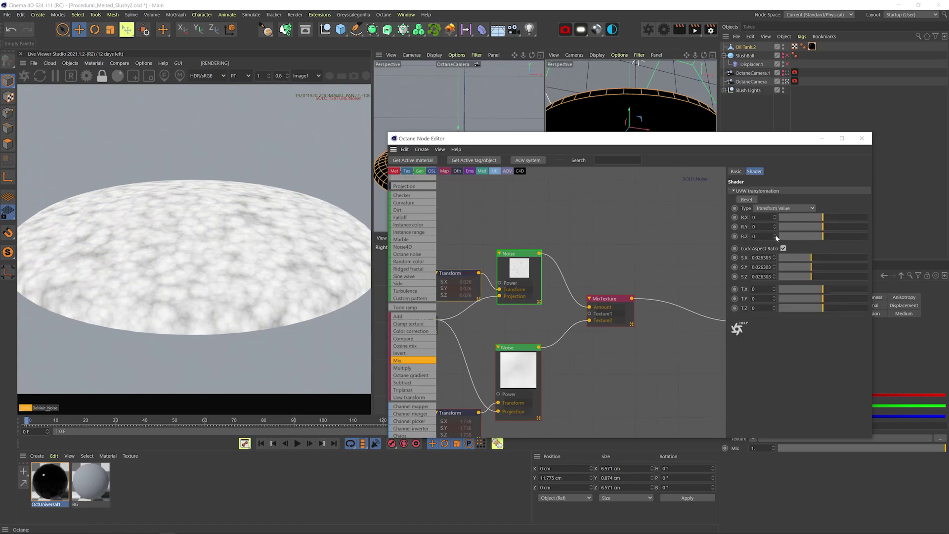
drag(806, 263, 797, 261)
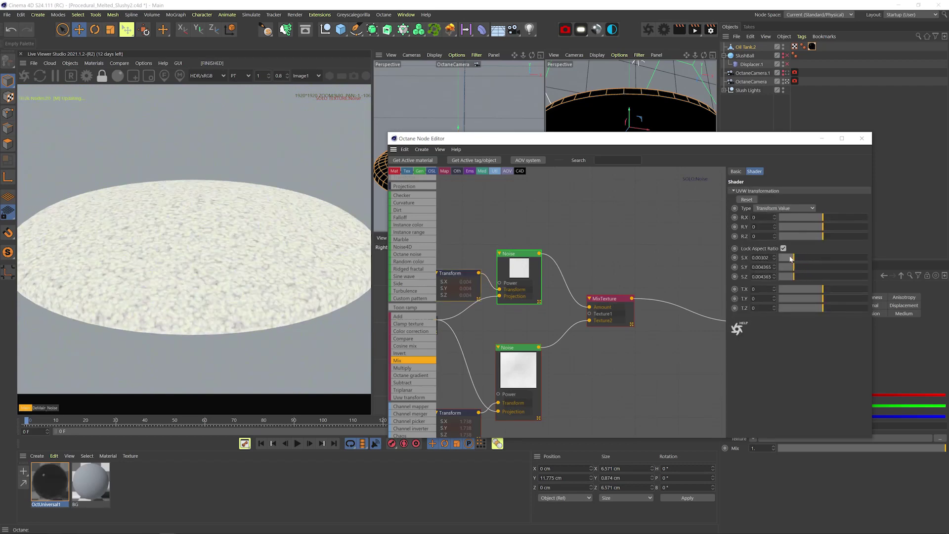
drag(790, 258, 783, 256)
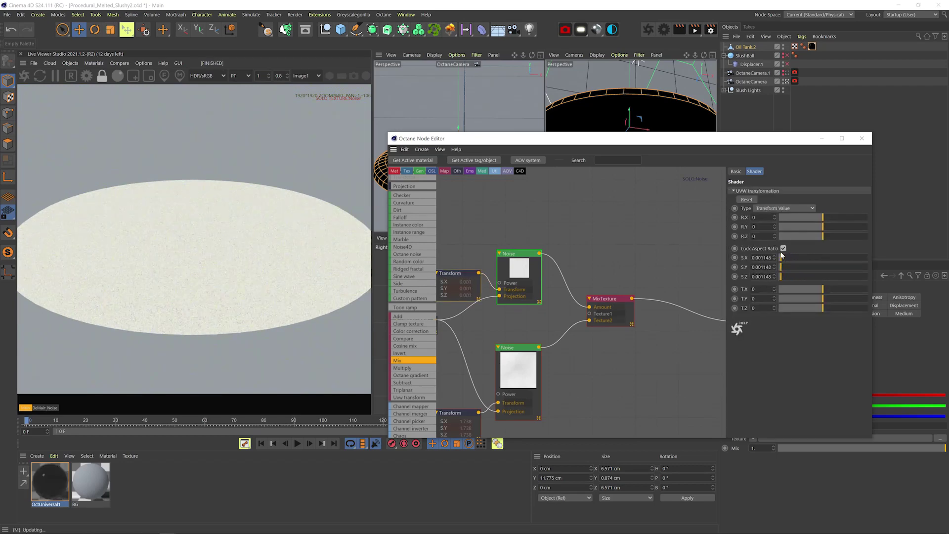
click(787, 82)
key(ctrl+shift+z)
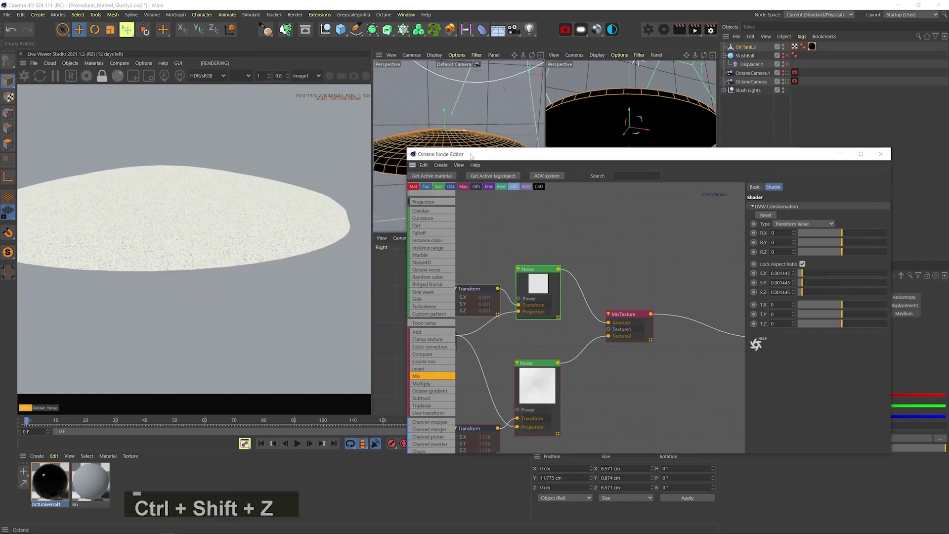
key(2)
mouse_move(435, 139)
mouse_down()
mouse_move(457, 134)
mouse_move(443, 138)
mouse_up()
key(2)
Step: Set the duplicate noise's gamma to about 3.51, contrast to about 2.15, octaves to 16 and omega to about 0.568
click(539, 282)
middle_drag(545, 357, 538, 365)
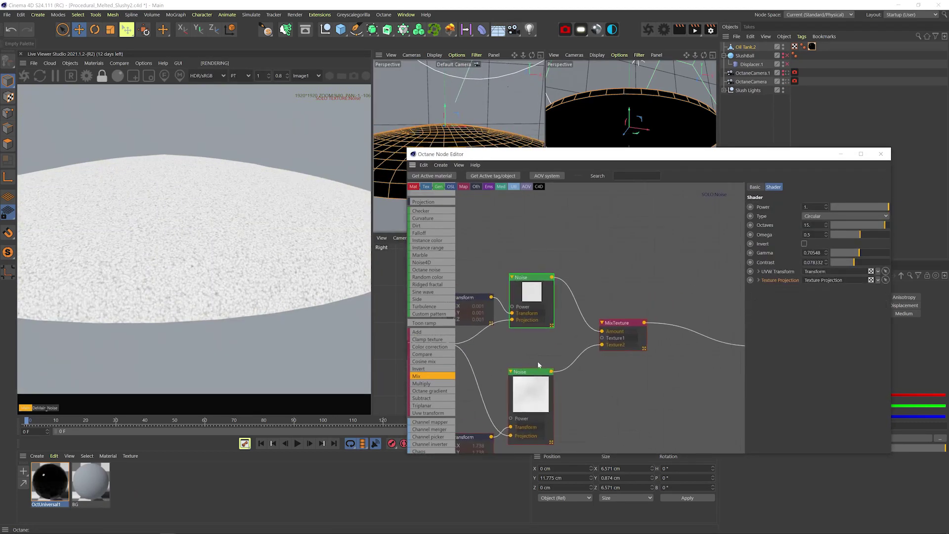
drag(862, 252, 872, 263)
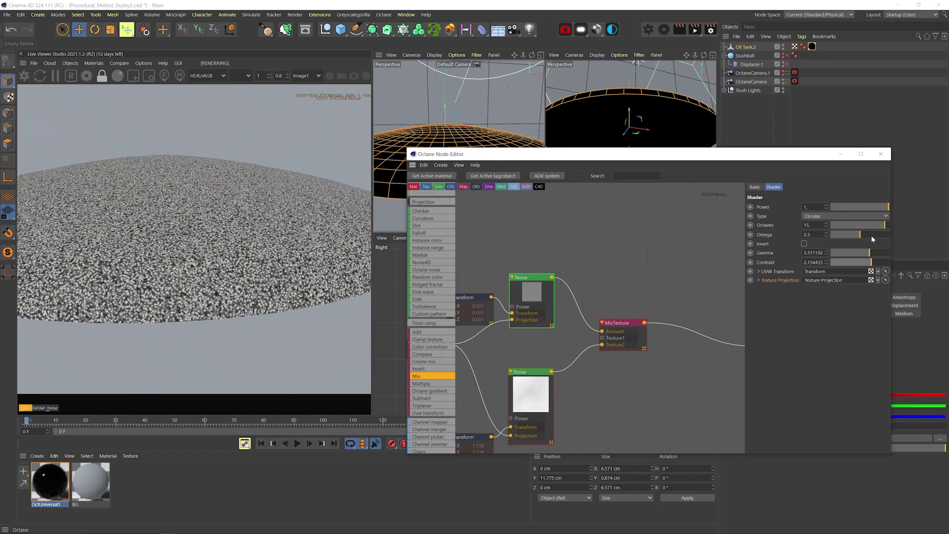
drag(887, 226, 864, 235)
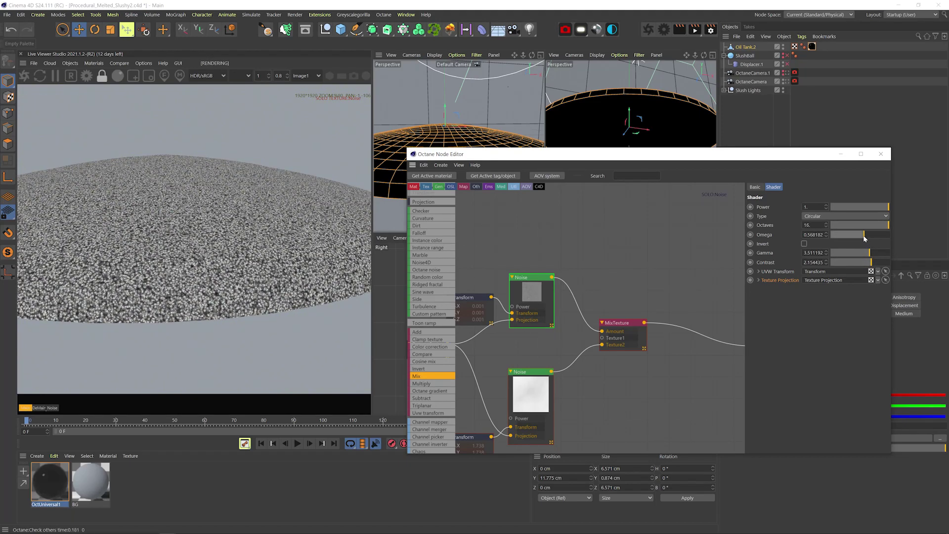
Step: Rearrange the noise nodes and move the original noise's connection from the mix's Texture2 to Texture1
drag(526, 297, 528, 262)
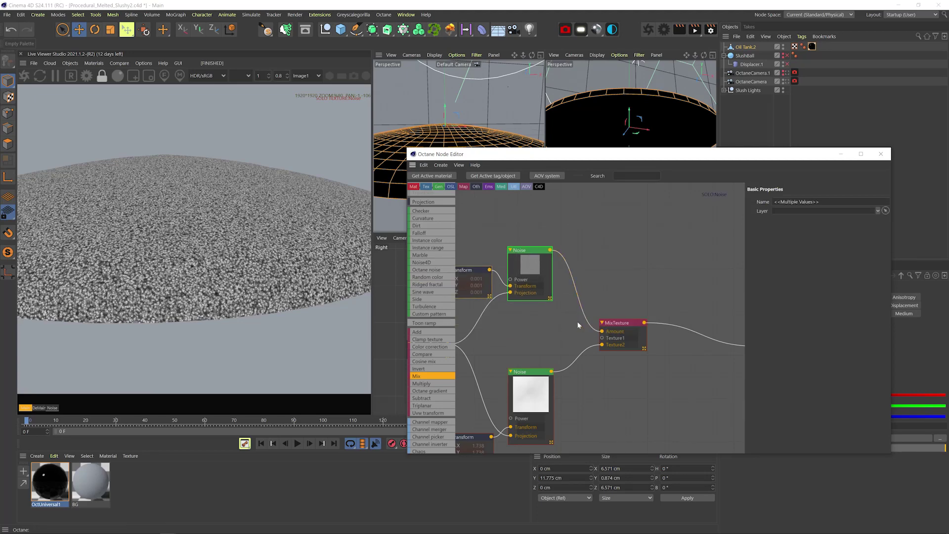
middle_drag(604, 352, 651, 333)
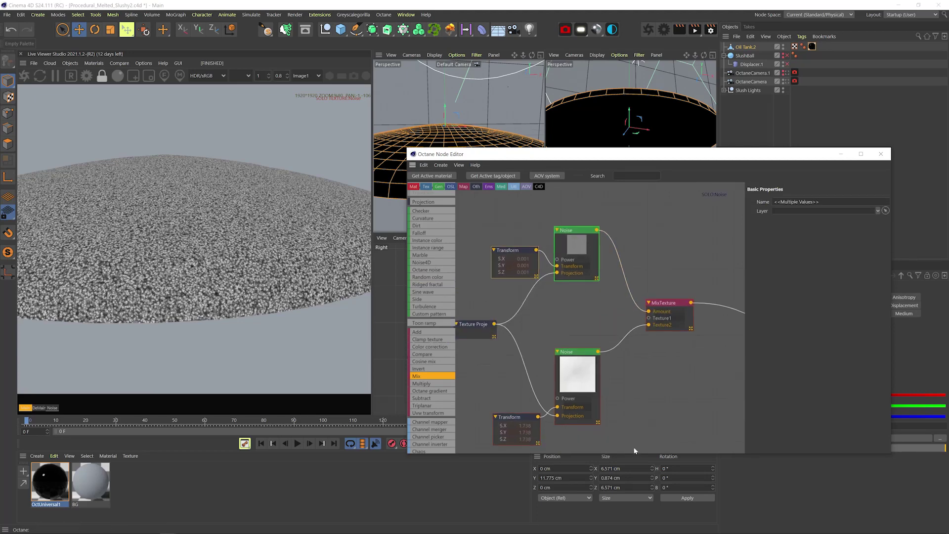
drag(635, 449, 526, 396)
drag(577, 371, 576, 322)
drag(647, 318, 566, 349)
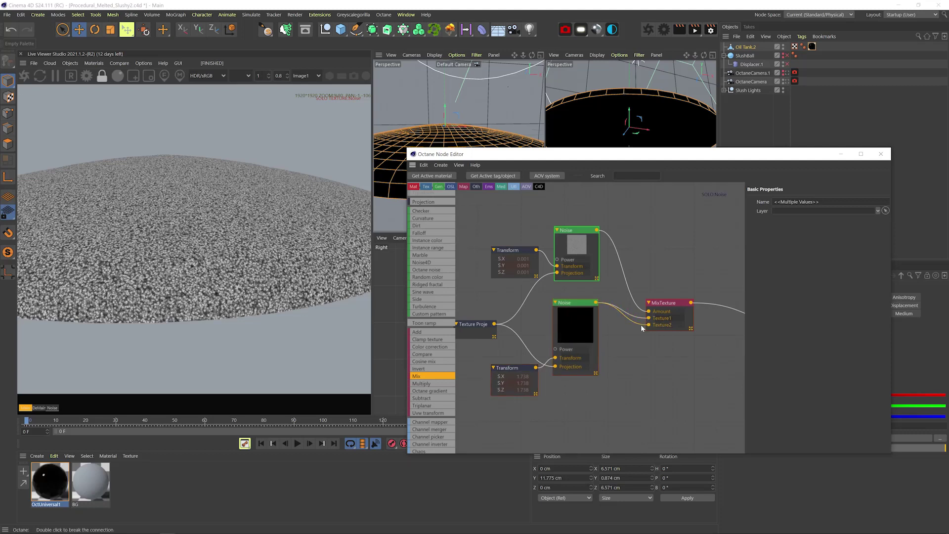
double_click(642, 326)
Step: Add a float texture with a value of 1 and connect it to the mix texture's Texture2 input
scroll(450, 254, up, 5)
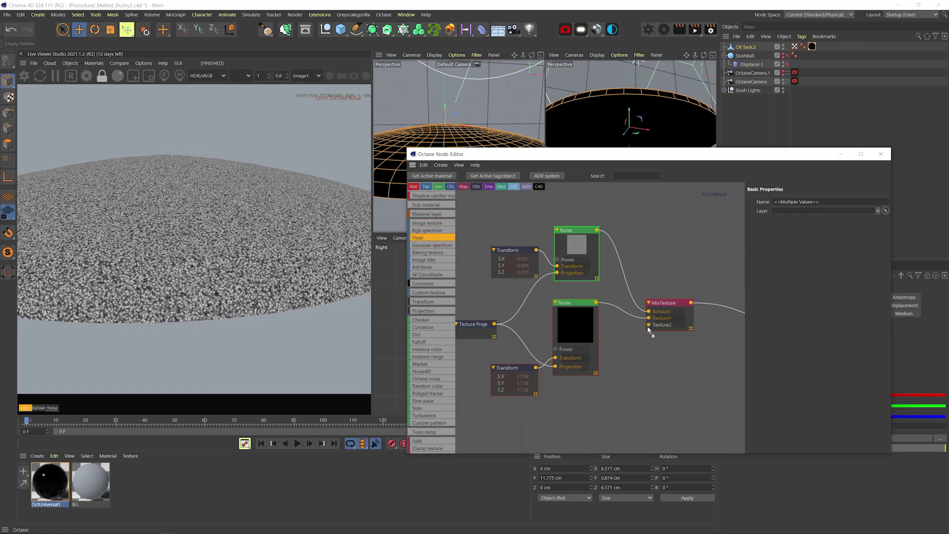
drag(647, 327, 584, 420)
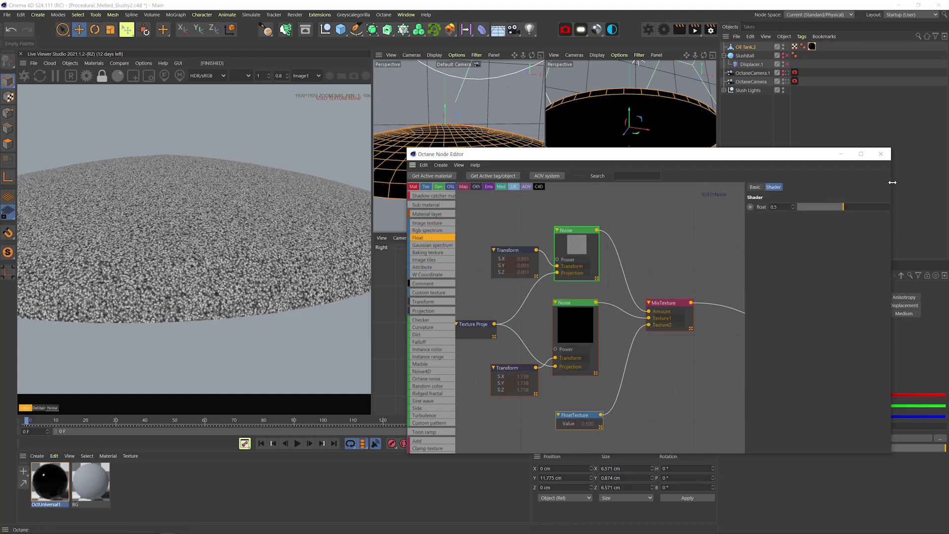
text(1)
key(Return)
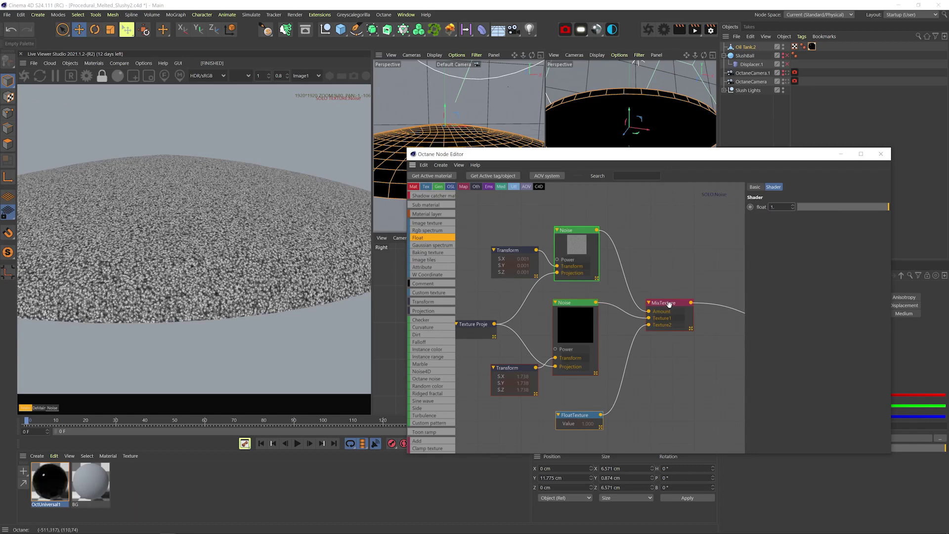
Step: Solo the mix texture and examine the blended noise pattern on the disc up close
click(690, 321)
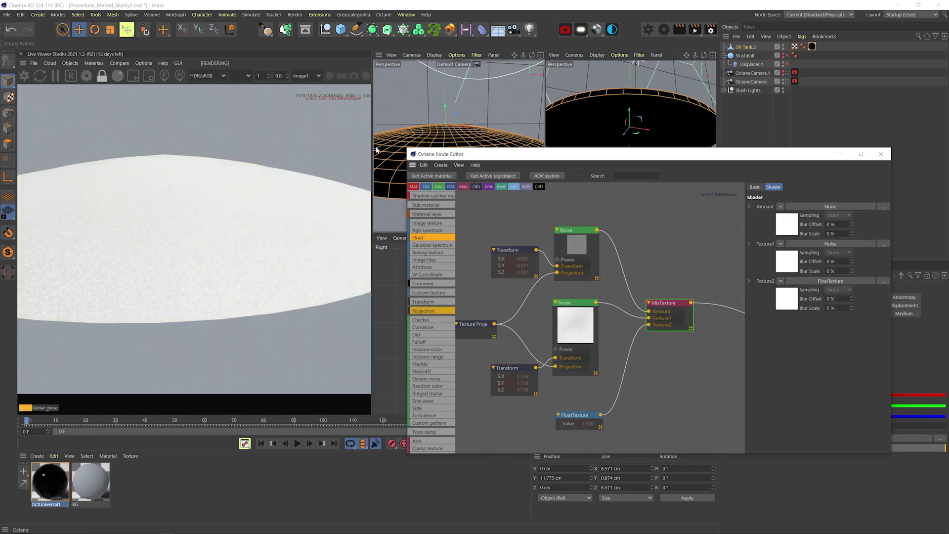
key(2)
drag(453, 145, 490, 145)
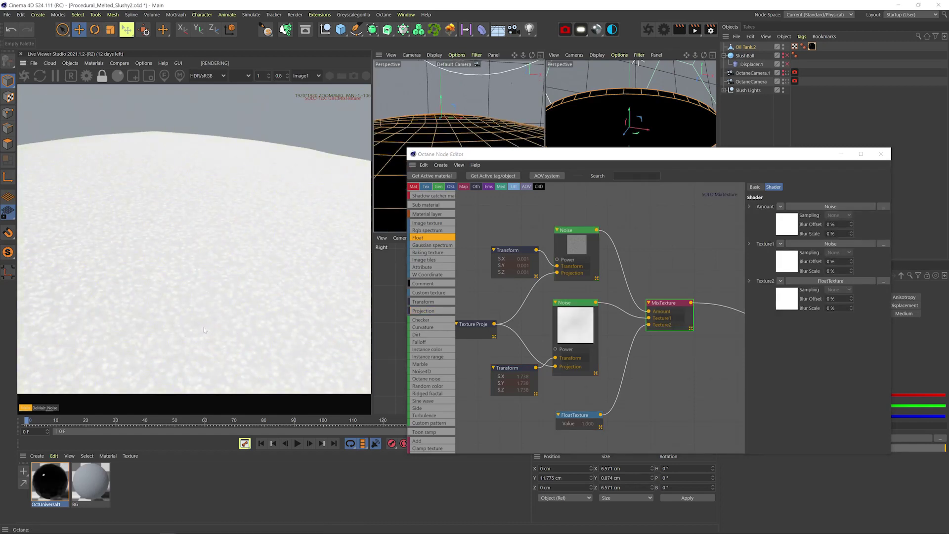
key(2)
drag(450, 118, 470, 139)
key(1)
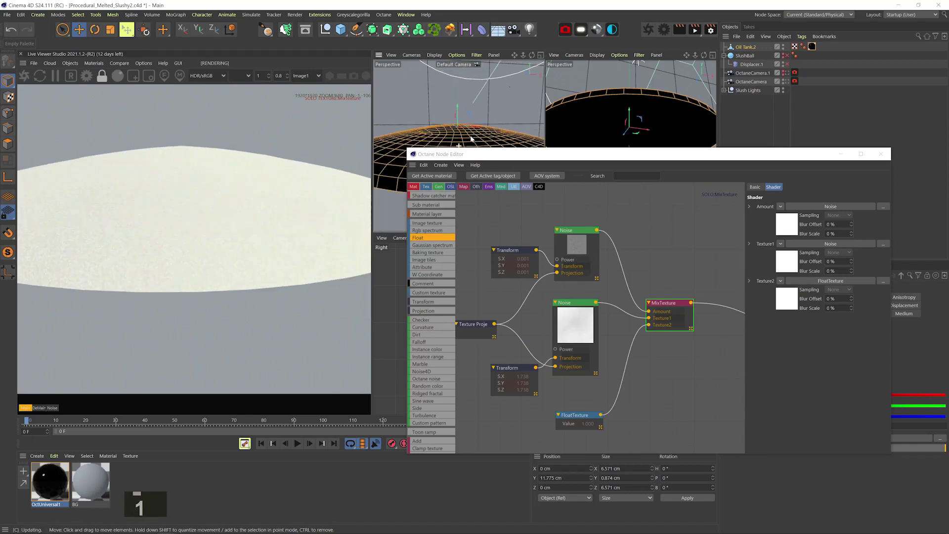
click(473, 326)
click(690, 308)
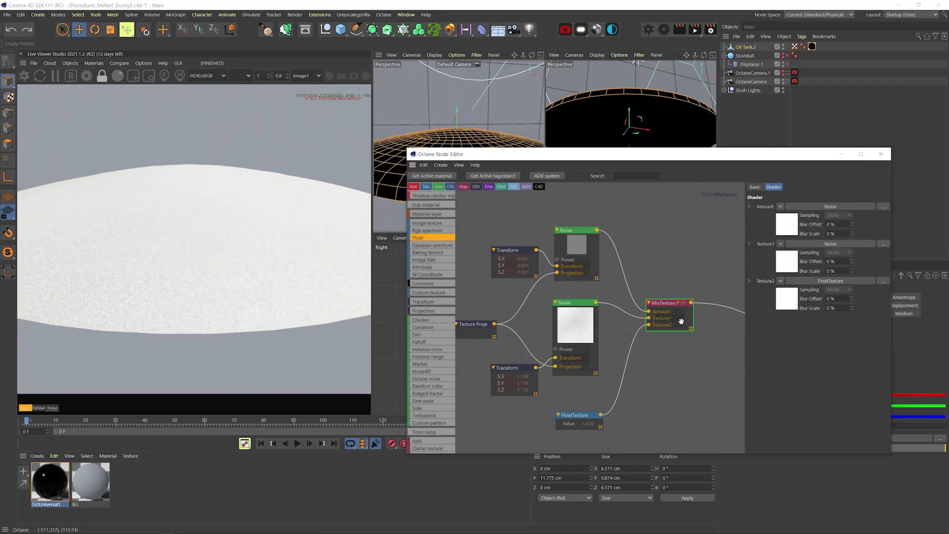
Step: Set the original noise's transform scale to about 0.132 and adjust the scale of the duplicate noise's transform
click(514, 371)
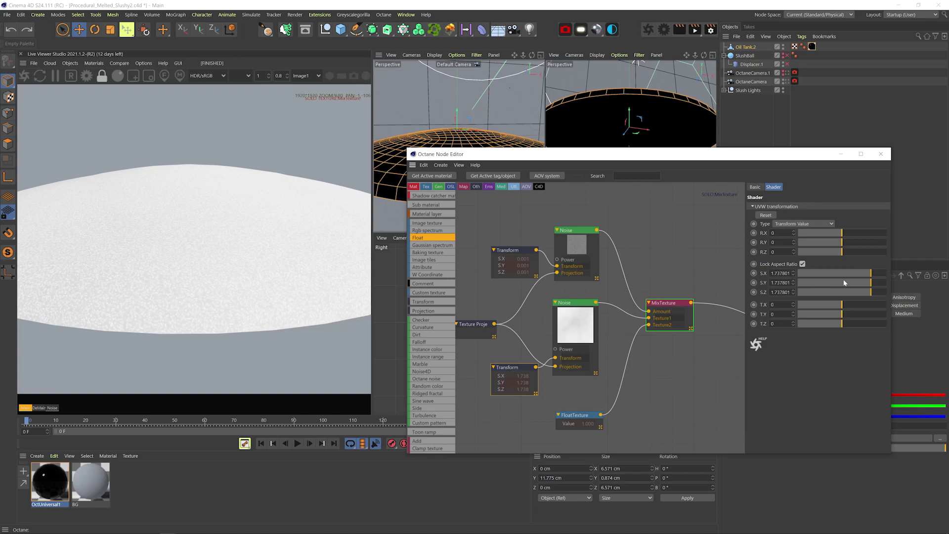
drag(844, 273, 845, 273)
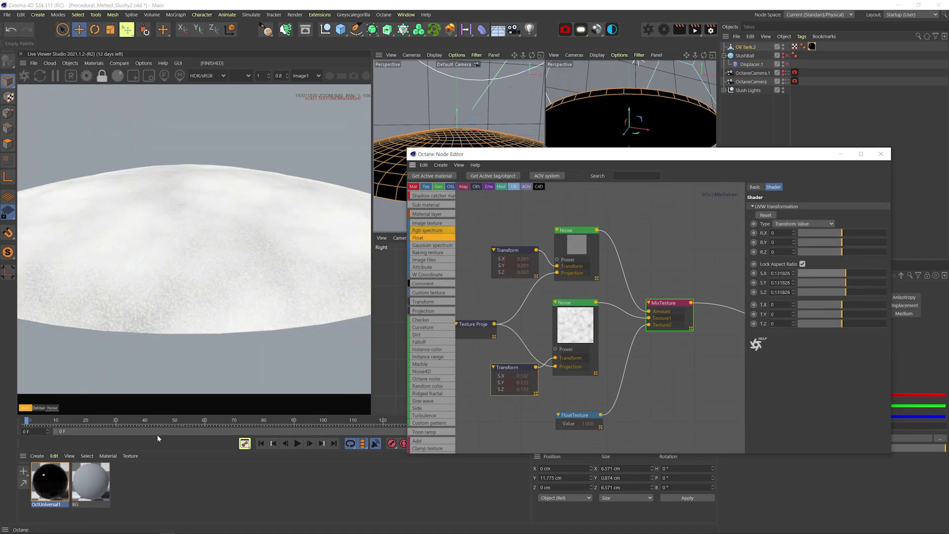
click(510, 259)
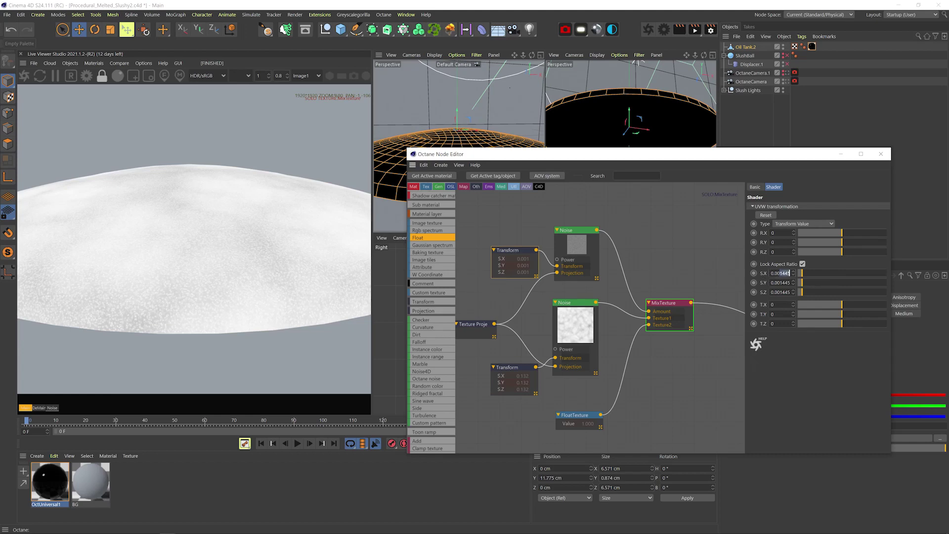
text(05)
key(Return)
Step: Turn off the mix texture's solo preview and return to the OctaneCamera view
middle_drag(671, 314, 604, 310)
right_click(602, 309)
click(612, 312)
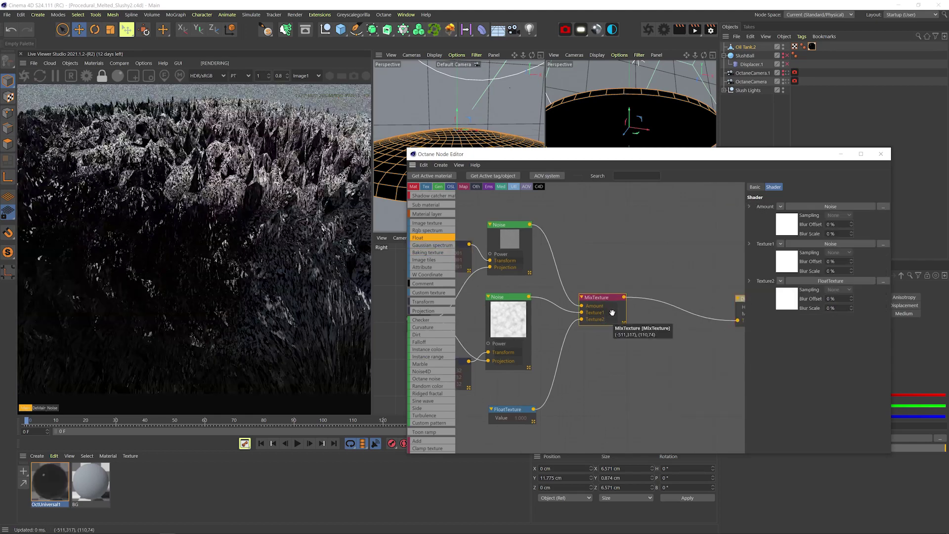
click(786, 81)
Step: Make room before the mix texture and insert an Octane gradient between the original noise and Texture1
middle_drag(677, 268, 637, 270)
drag(563, 299, 606, 290)
scroll(429, 371, down, 3)
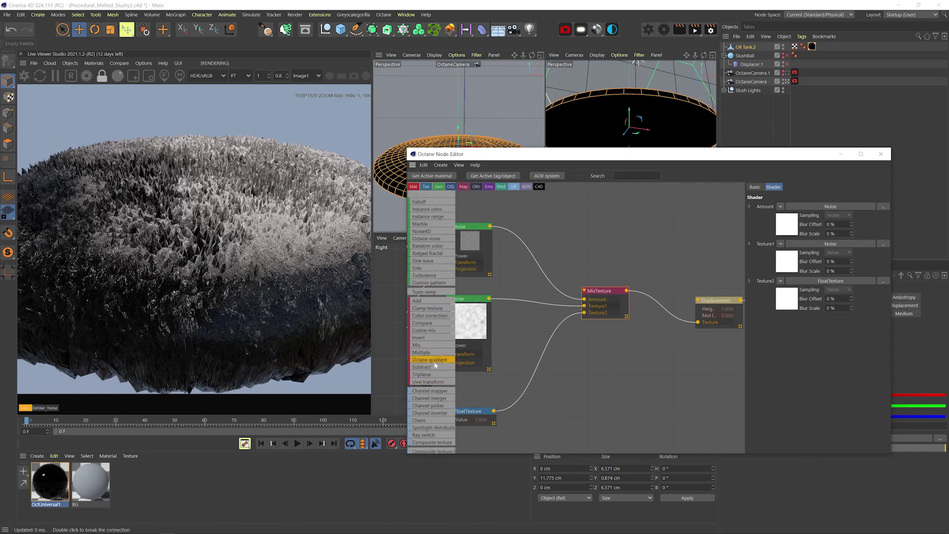
drag(525, 302, 526, 306)
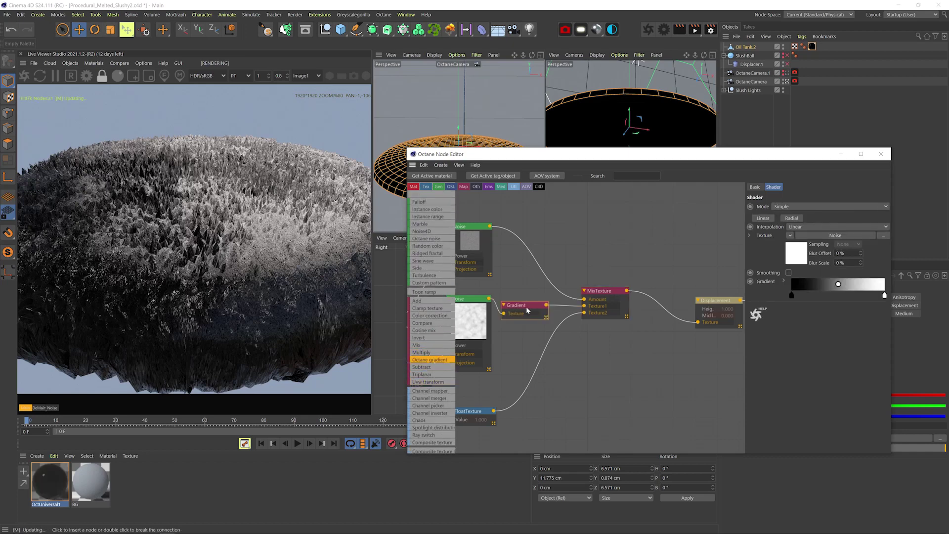
Step: Set the Texture1 gradient's dark knot to a grey of 52% value and shift it to about 43%
double_click(791, 296)
click(811, 328)
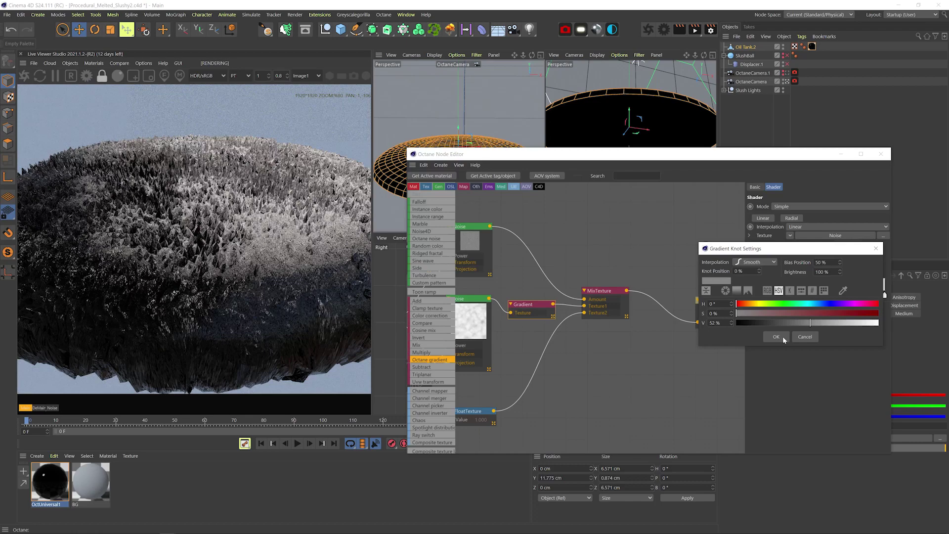
click(780, 335)
double_click(831, 295)
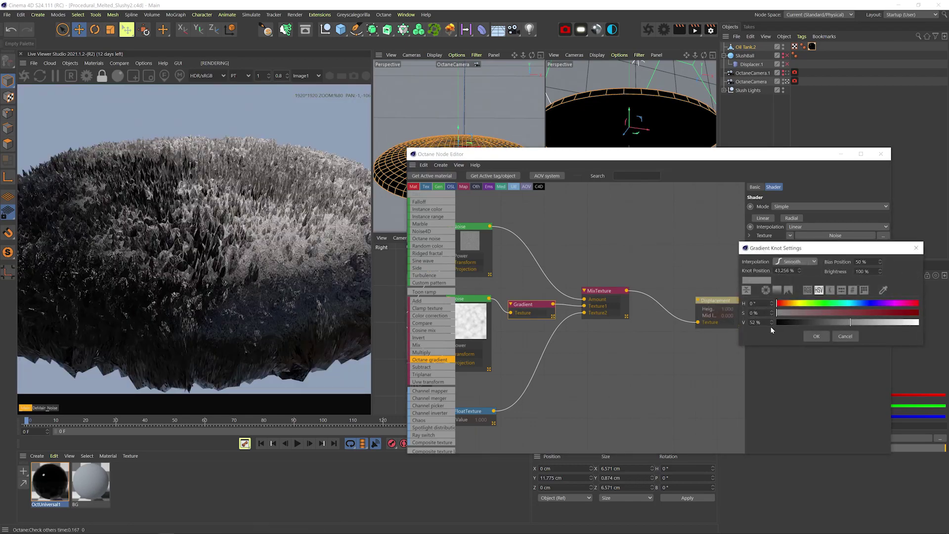
text(5)
key(Return)
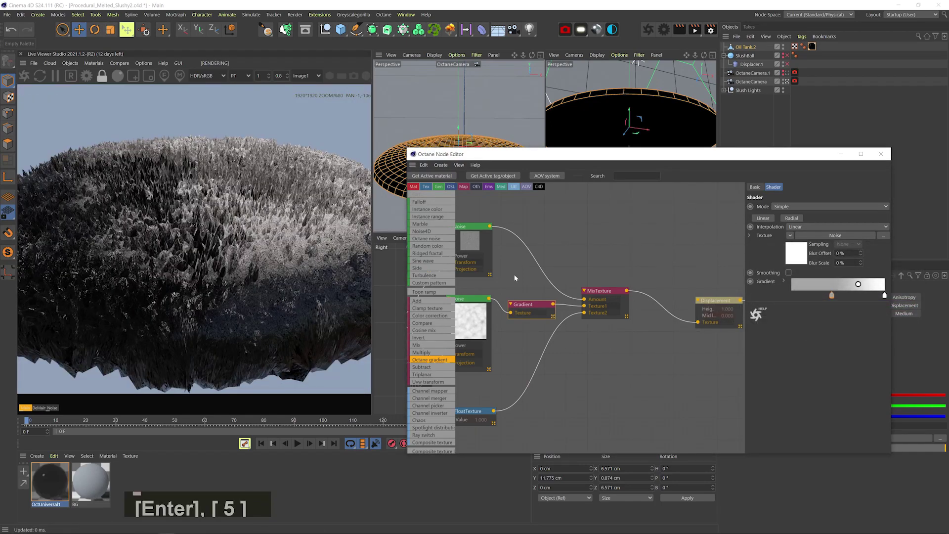
Step: Insert an Octane gradient between the fine noise and the mix's Amount, with a dark grey first knot and a slightly darkened white knot
middle_drag(515, 279, 544, 310)
drag(429, 360, 562, 292)
double_click(792, 295)
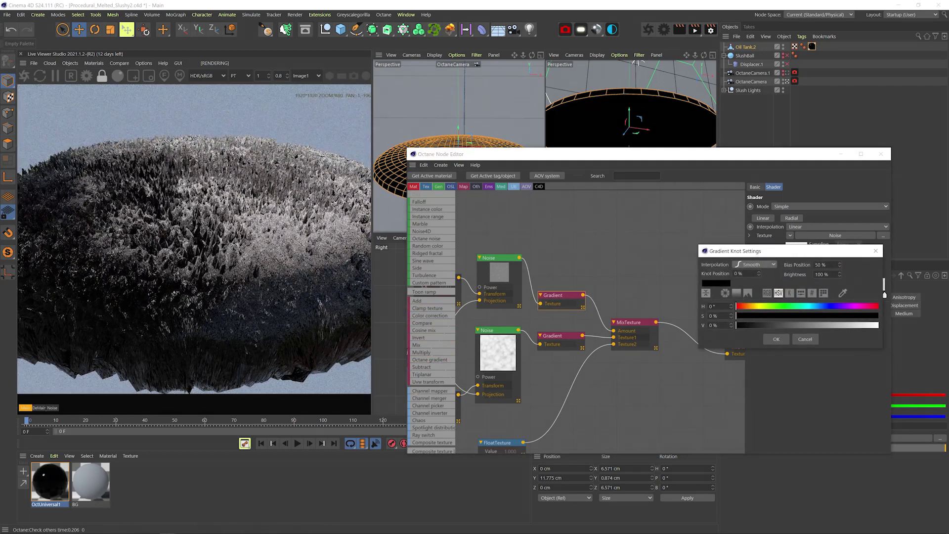
click(750, 325)
click(780, 339)
double_click(883, 296)
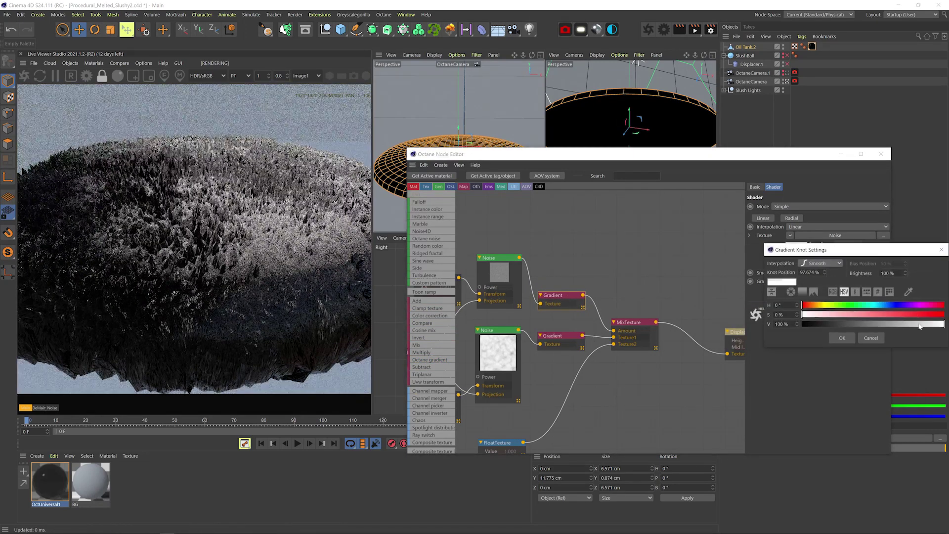
click(842, 338)
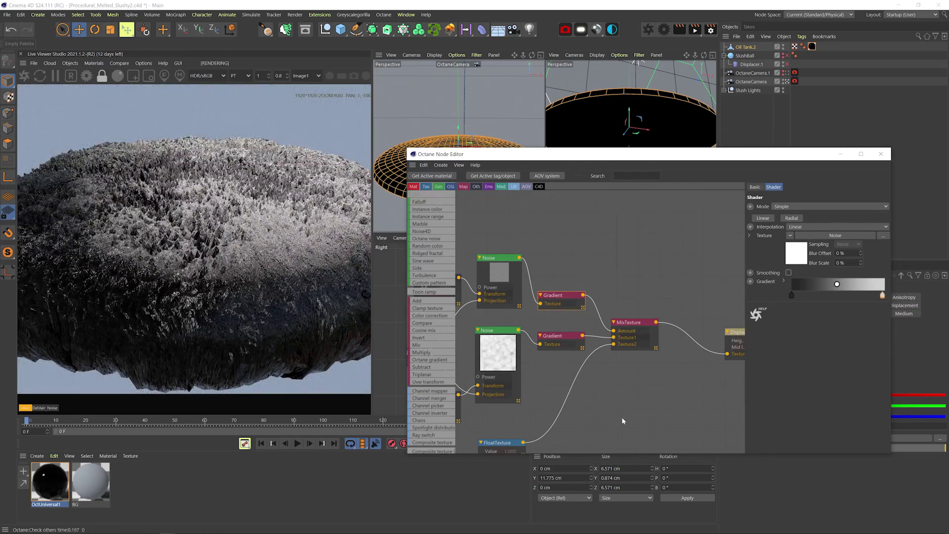
Step: Add a second mix texture before the displacement node and connect the existing mix to its Texture2
middle_drag(695, 293, 623, 325)
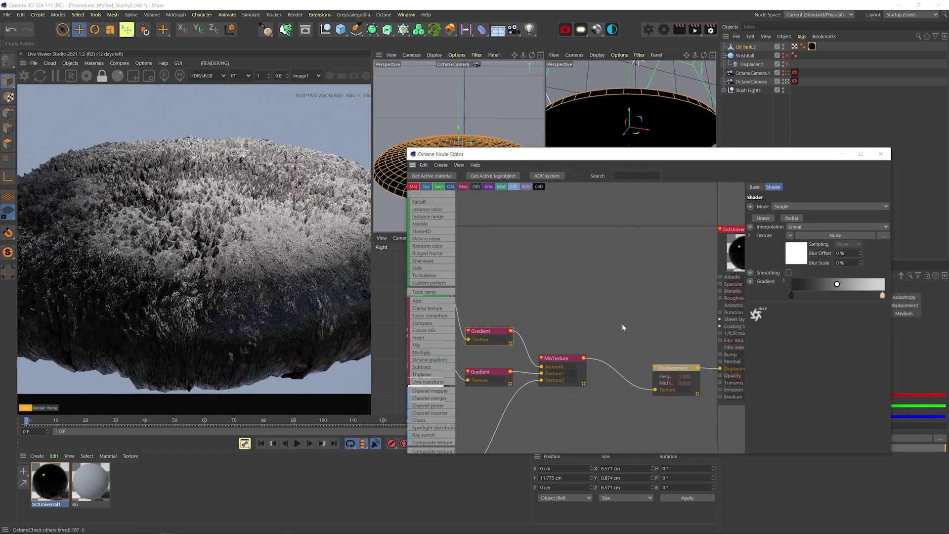
drag(622, 325, 436, 419)
drag(689, 297, 624, 349)
middle_drag(709, 311, 618, 345)
drag(446, 344, 621, 322)
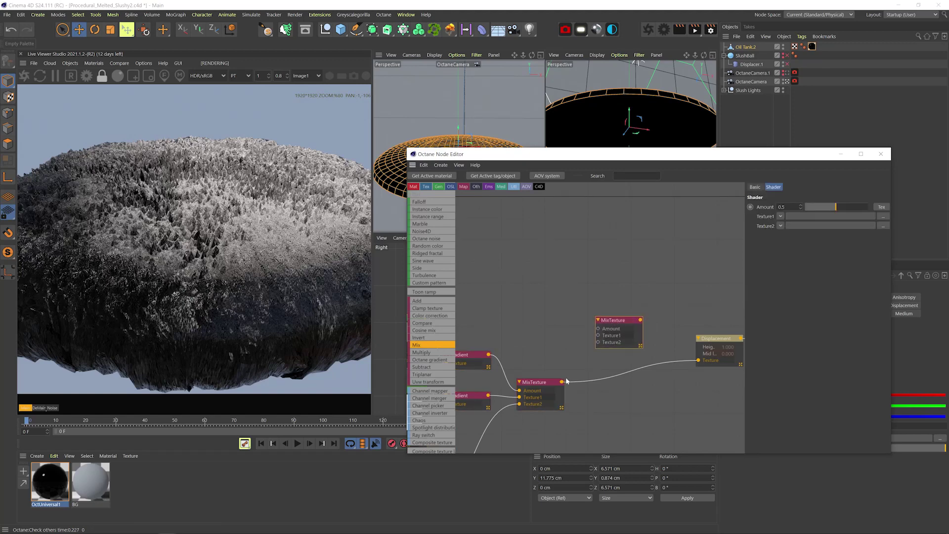
drag(563, 382, 598, 342)
middle_drag(559, 351, 640, 347)
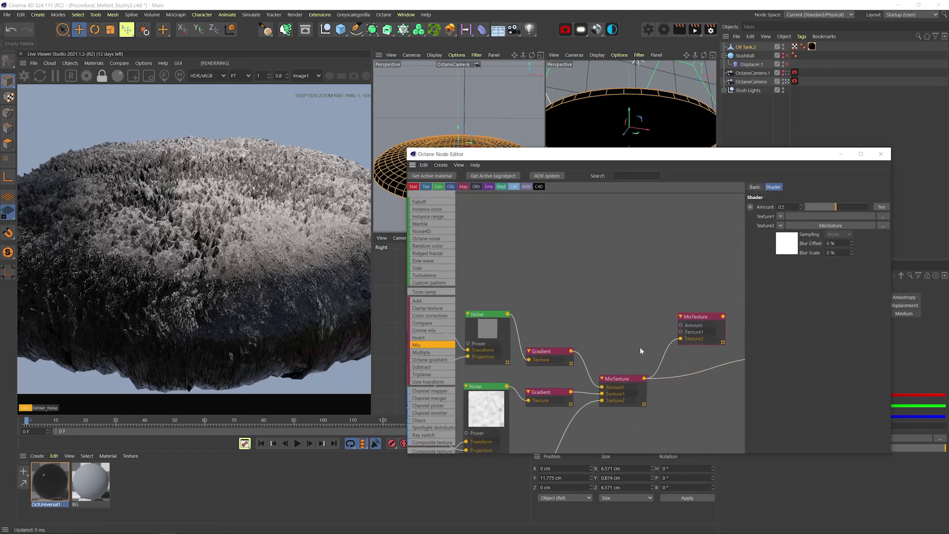
Step: Connect a new float texture with a value of 0 to the second mix's Texture1
scroll(430, 277, up, 5)
drag(425, 230, 529, 253)
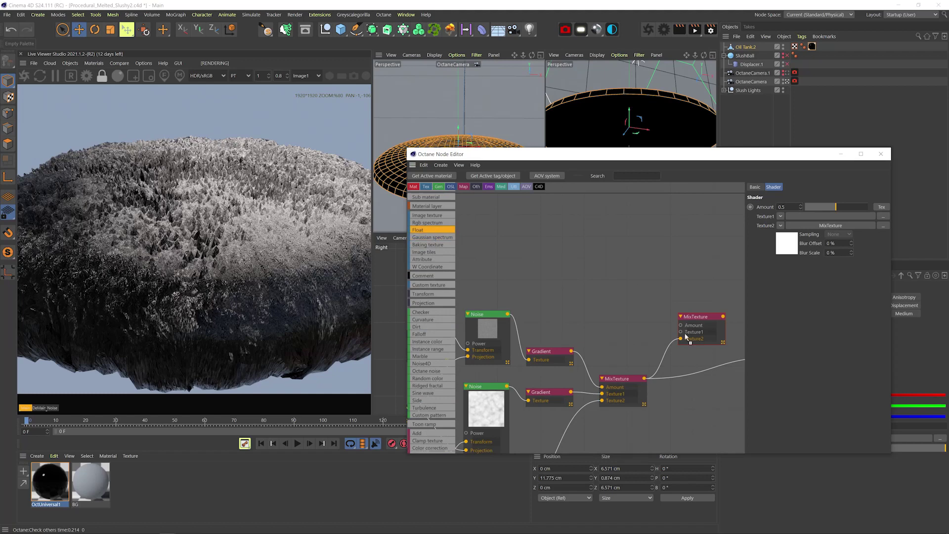
drag(686, 336, 633, 336)
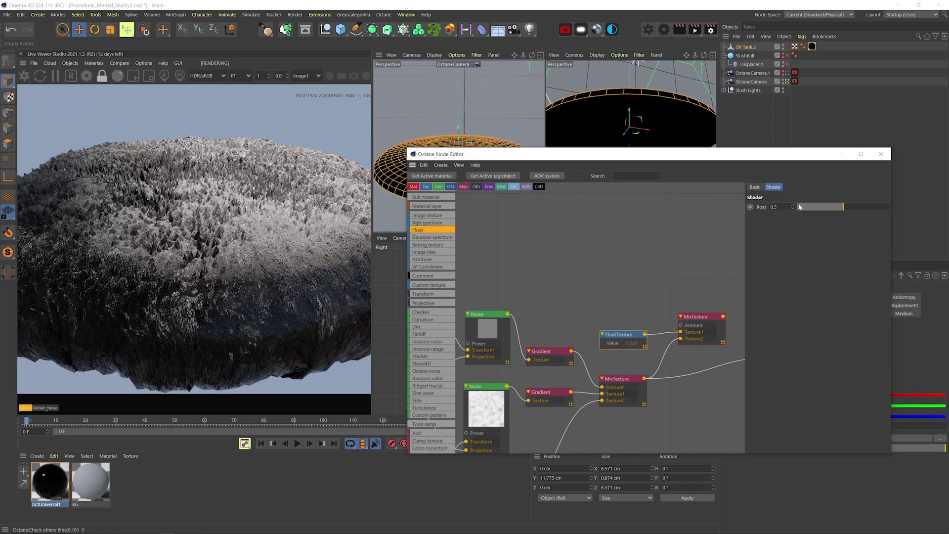
drag(800, 206, 780, 211)
Step: Drive the second mix's Amount with the large noise and feed the mix into the displacement's texture input
middle_drag(607, 401, 632, 332)
drag(532, 317, 706, 257)
middle_drag(735, 259, 644, 288)
drag(657, 278, 715, 318)
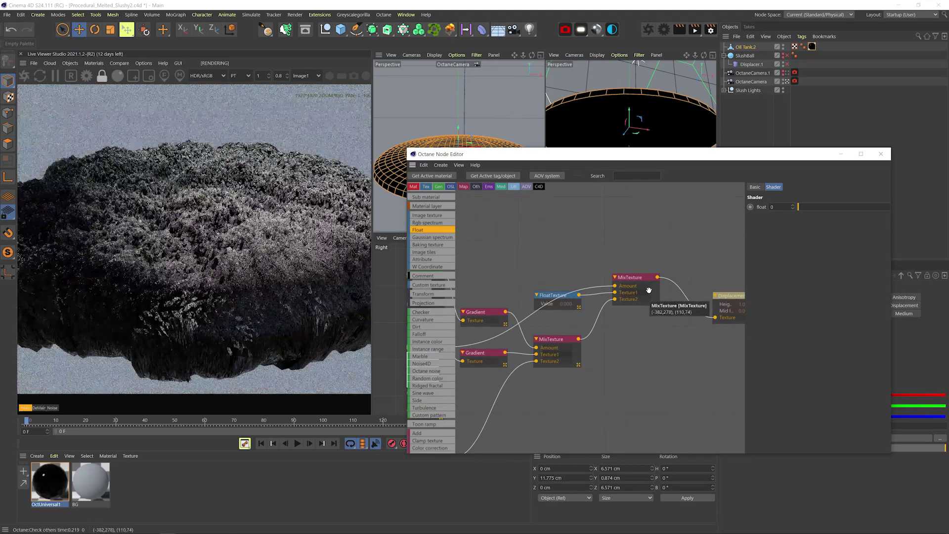
Step: Solo the second mix, insert an Octane gradient between the large noise and its Amount, and shift the black knot to about 71%
right_click(643, 290)
click(662, 298)
middle_drag(554, 347, 646, 312)
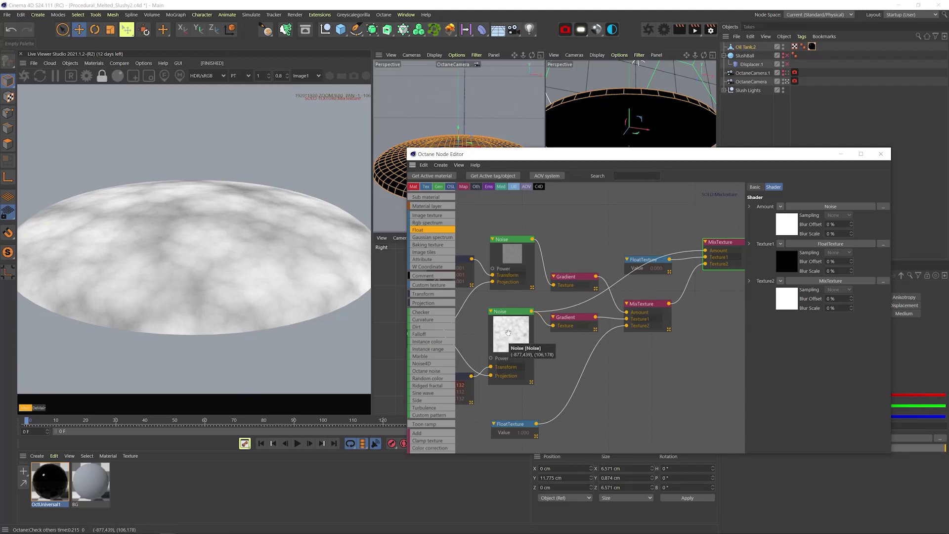
scroll(425, 388, down, 3)
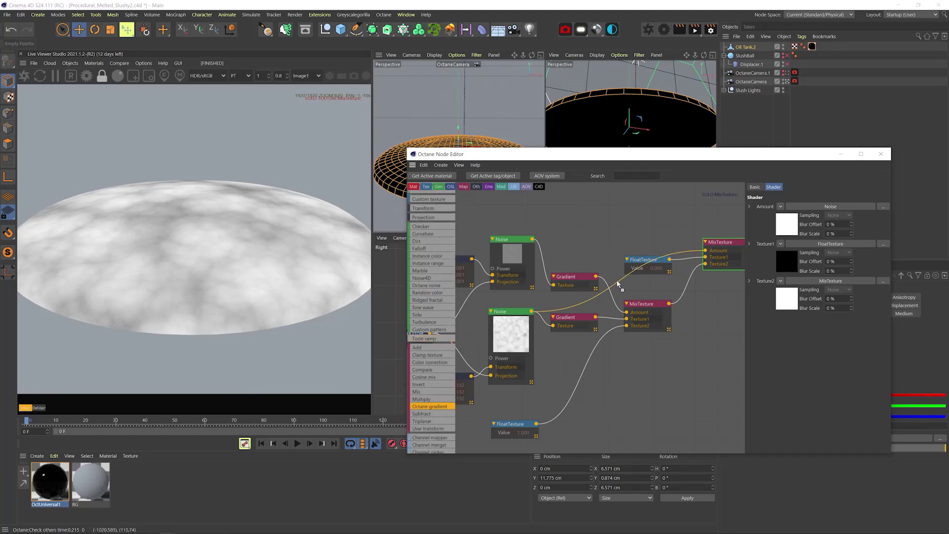
drag(616, 281, 618, 282)
drag(632, 285, 645, 237)
drag(790, 295, 858, 296)
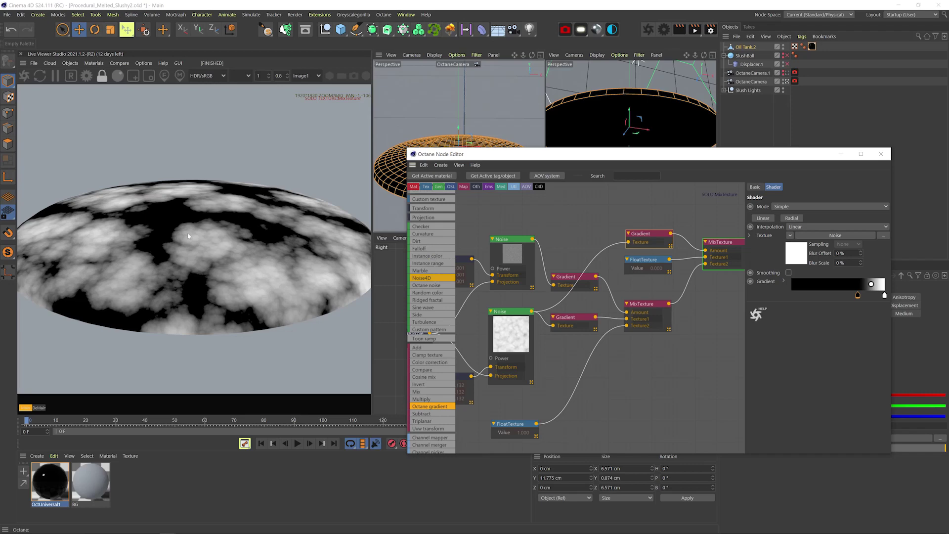
Step: Turn off the second mix's solo preview and save the scene
right_click(720, 251)
click(727, 257)
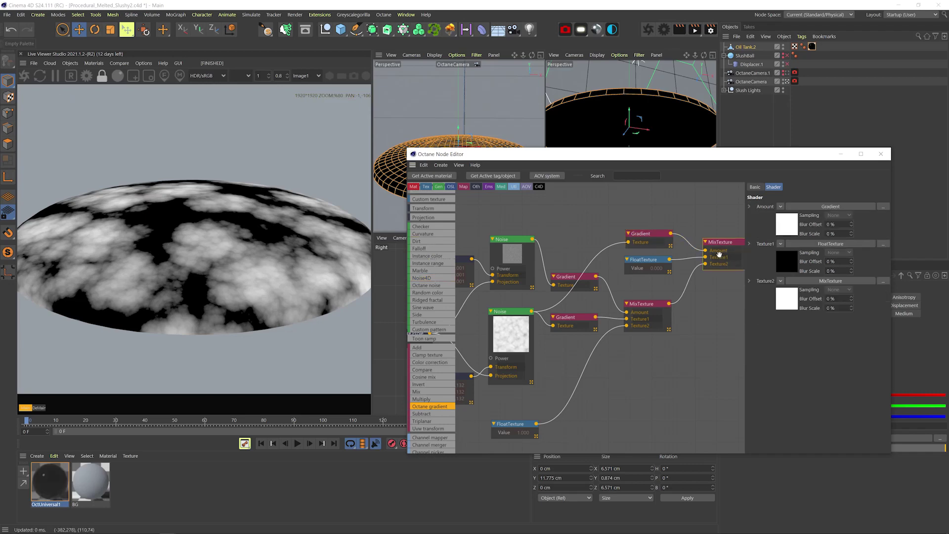
key(ctrl+s)
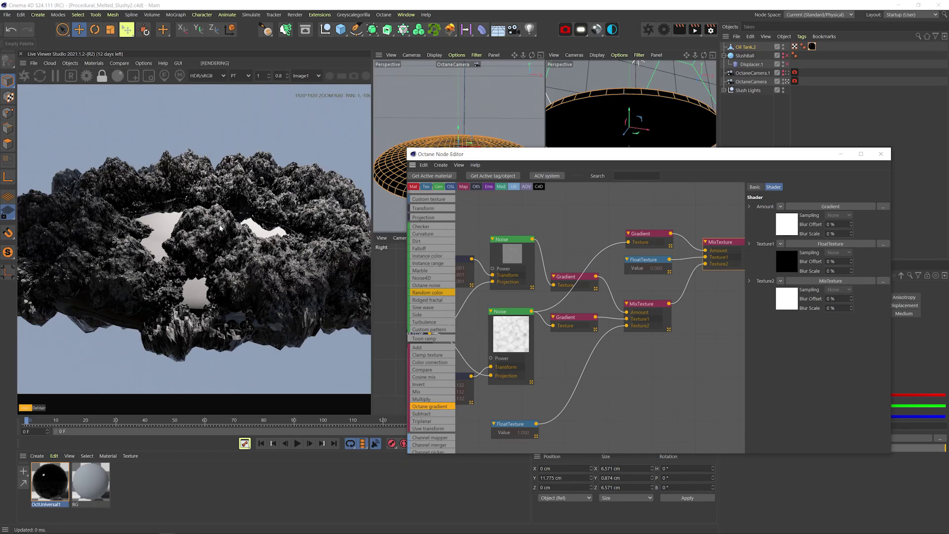
Step: Uncover the camera viewport by moving the node editor and reframe the OctaneCamera to view the disc from a higher angle
mouse_move(455, 154)
mouse_down()
mouse_move(459, 246)
mouse_move(463, 162)
mouse_up()
key(3)
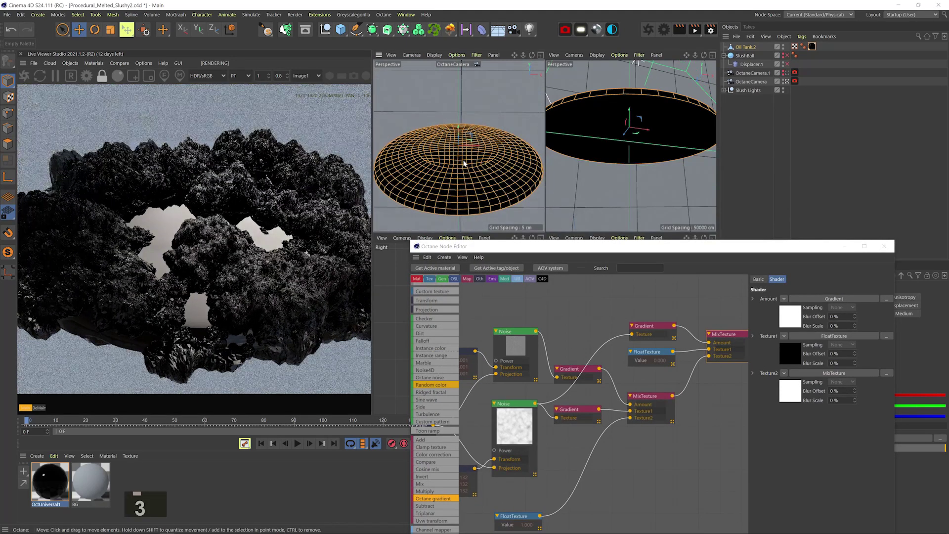
key(1)
drag(615, 246, 621, 204)
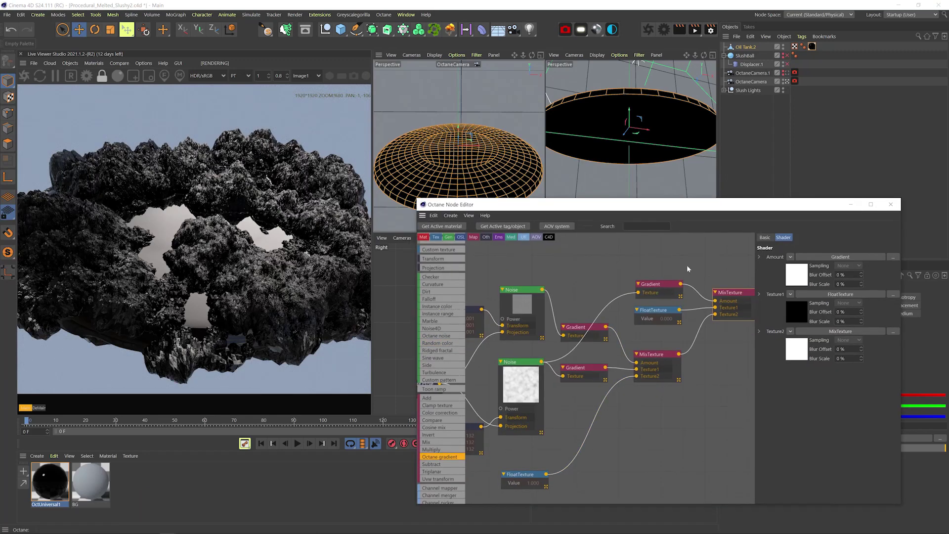
Step: Move the material node aside and connect the final mix through a new Octane gradient to the material's Transmission
middle_drag(686, 265, 497, 268)
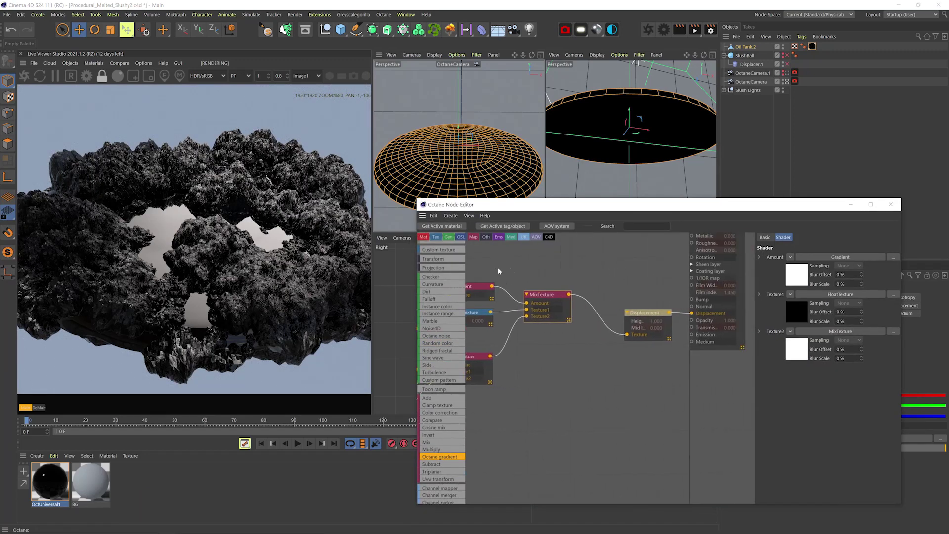
click(655, 312)
middle_drag(470, 377, 628, 352)
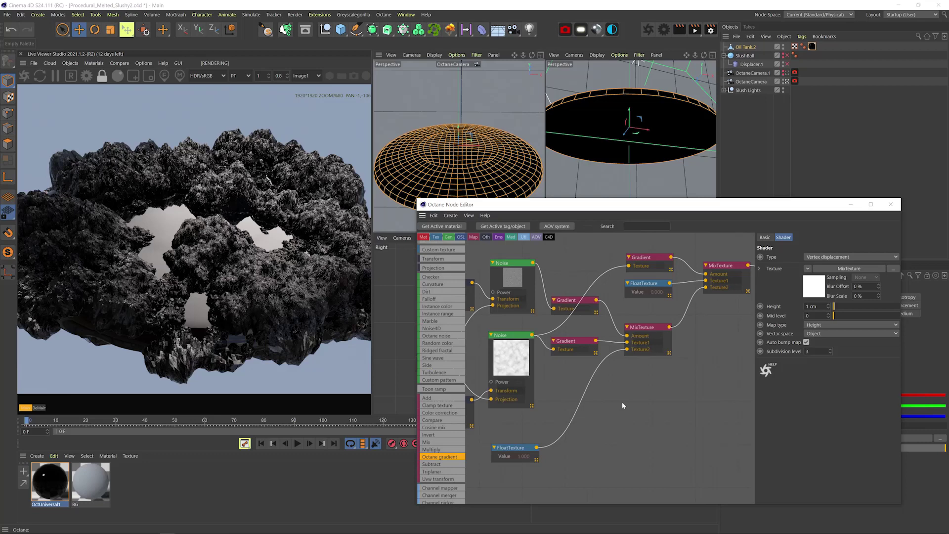
middle_drag(714, 351, 541, 401)
middle_drag(610, 385, 568, 389)
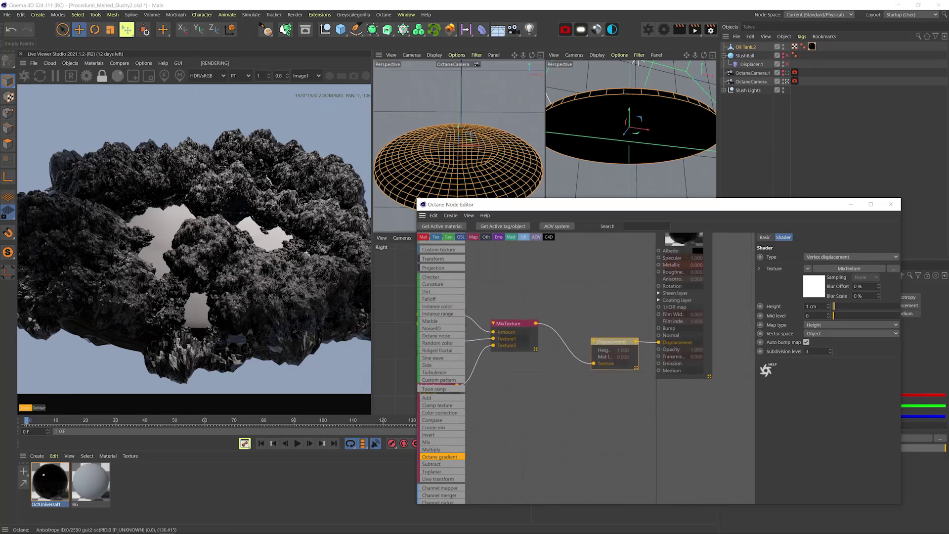
drag(701, 236, 742, 237)
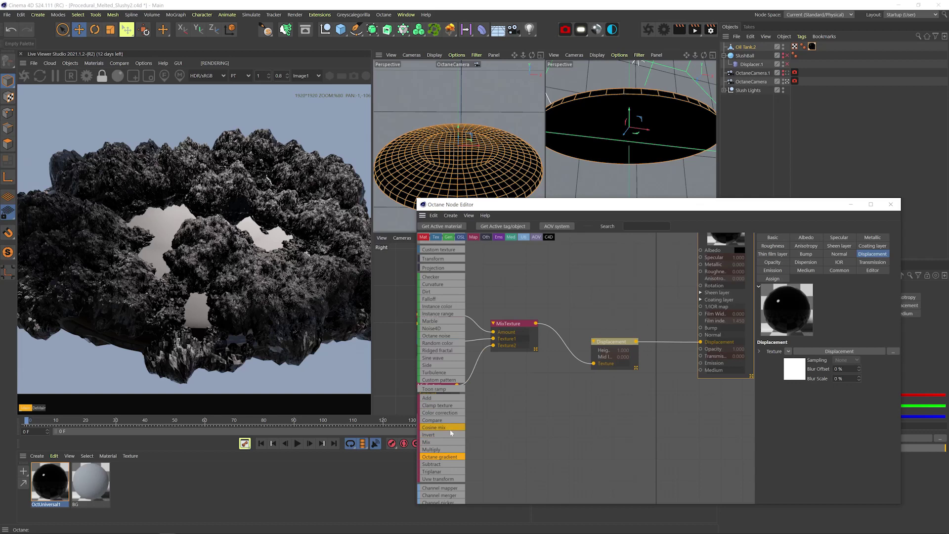
drag(615, 383, 615, 386)
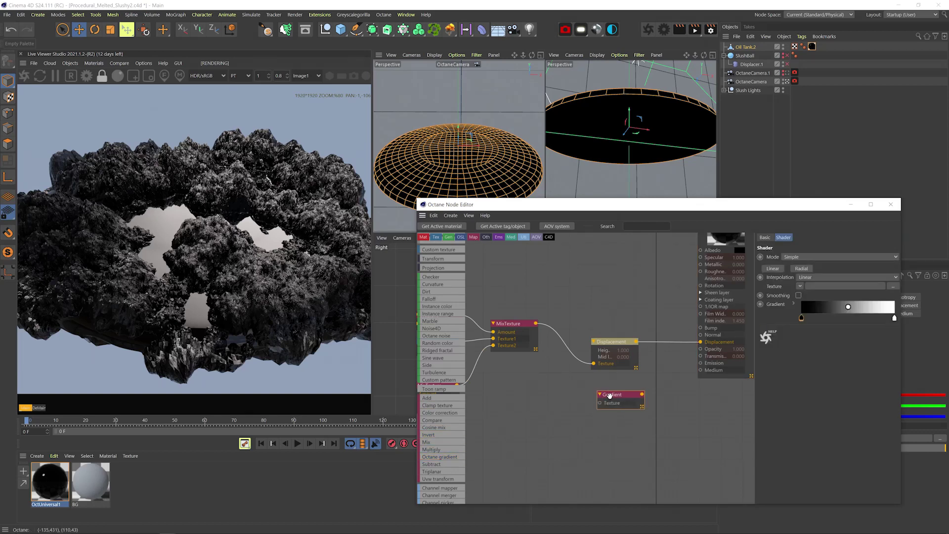
drag(534, 322, 597, 402)
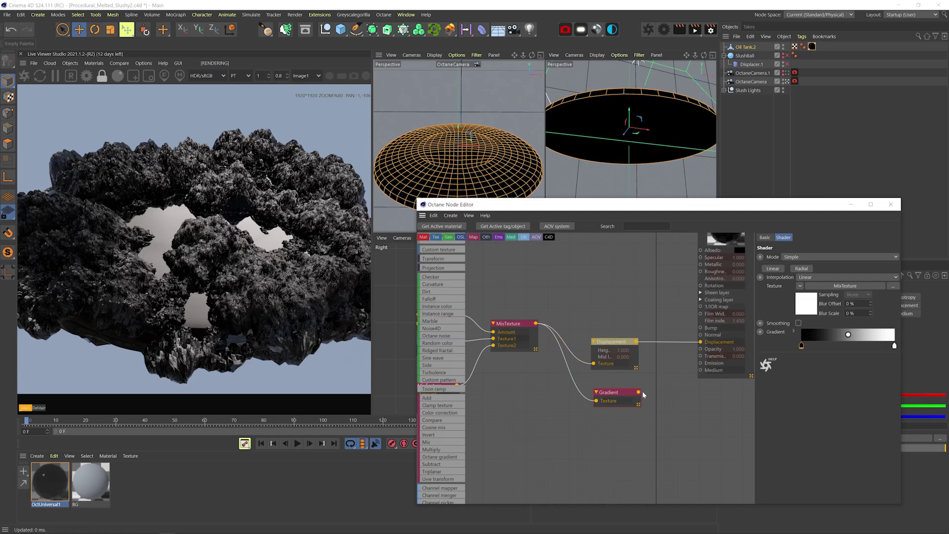
drag(699, 360, 701, 356)
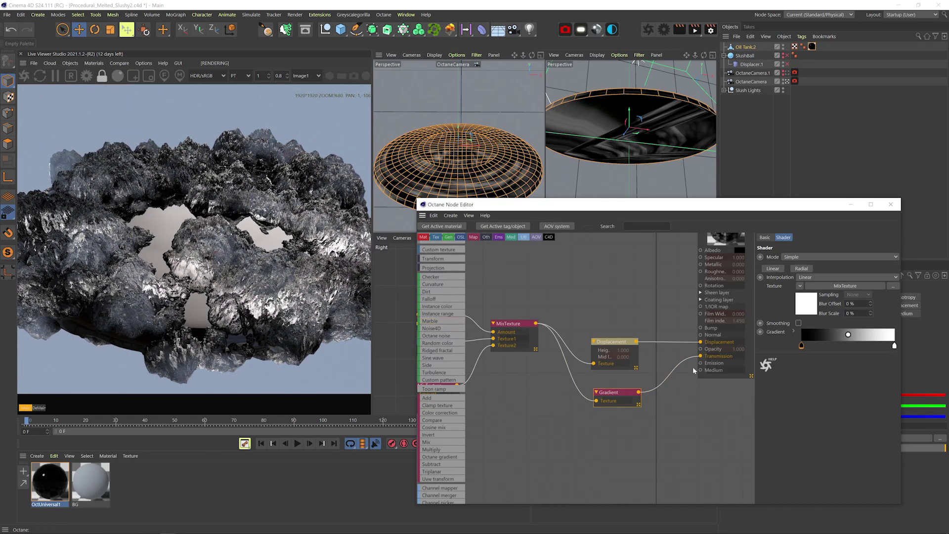
Step: Color the transmission gradient's black knot bright red and shift it to about 6%, then shift the white knot to about 64%
click(801, 346)
double_click(801, 346)
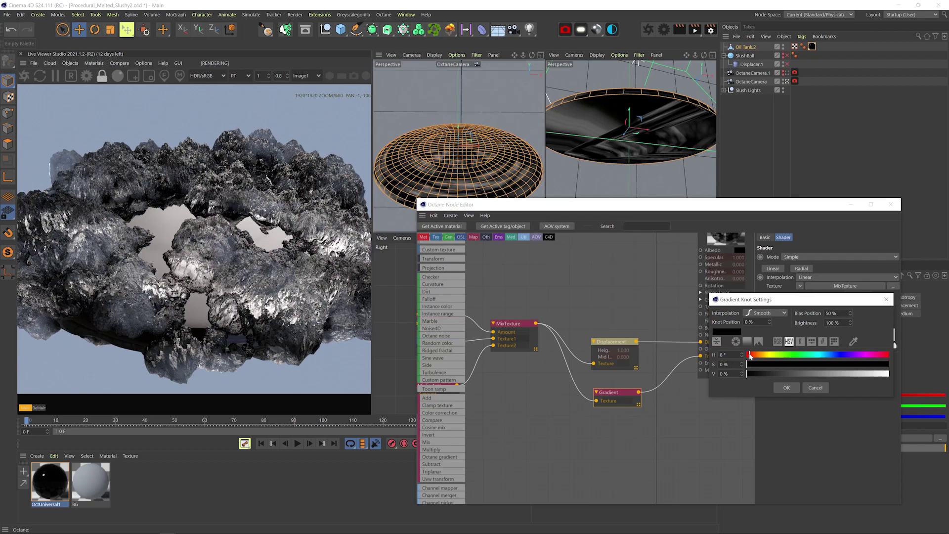
click(870, 372)
drag(791, 363, 864, 363)
click(798, 387)
drag(802, 346, 807, 346)
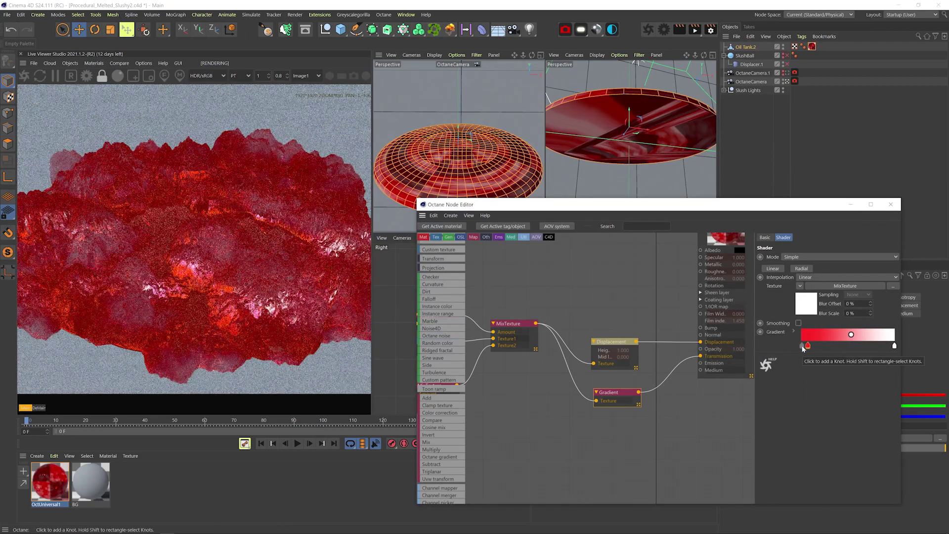
drag(895, 346, 861, 346)
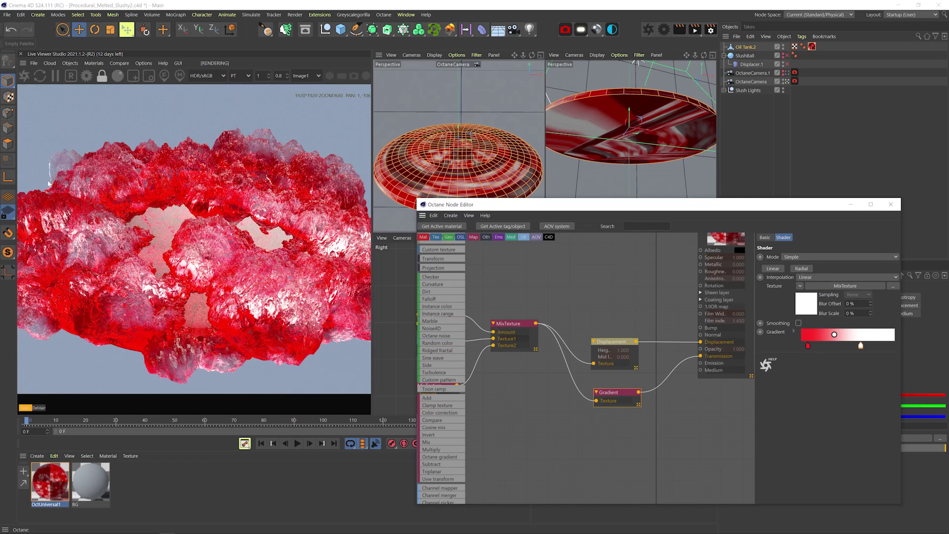
Step: Add a Random Walk medium to the universal material
click(730, 365)
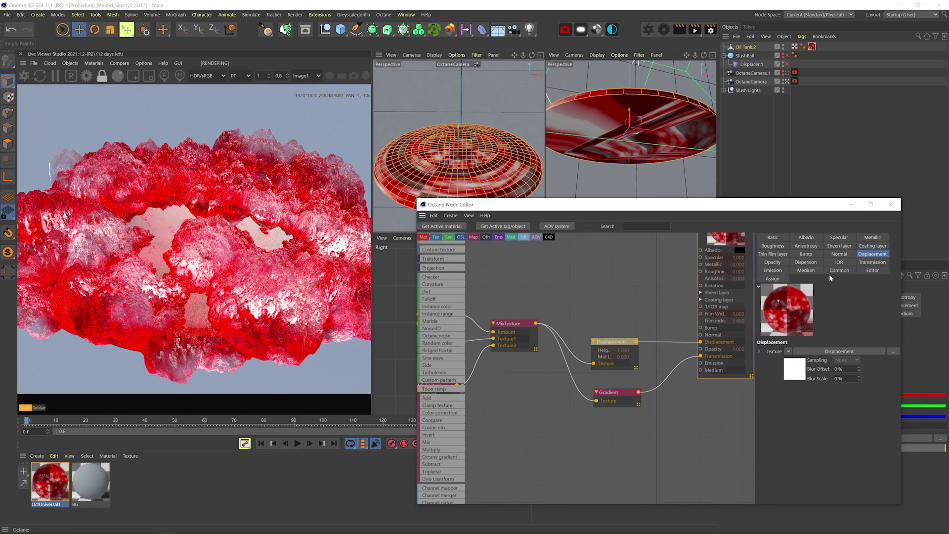
click(806, 270)
click(848, 351)
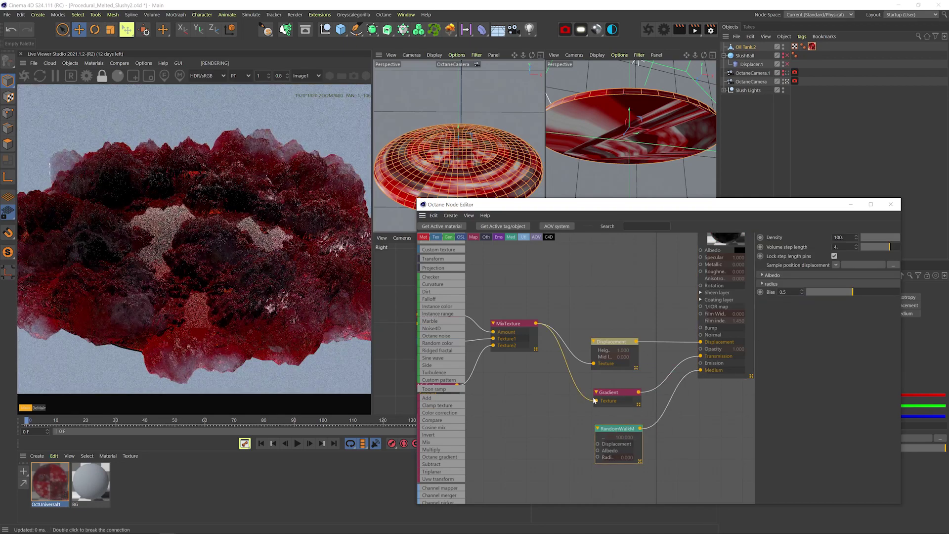
Step: Connect an RGB spectrum to the Random Walk medium's Albedo and set it to deep red (R 0.767769, G 0.014273, B 0.014273)
scroll(440, 272, up, 3)
drag(440, 267, 544, 449)
drag(601, 447, 598, 451)
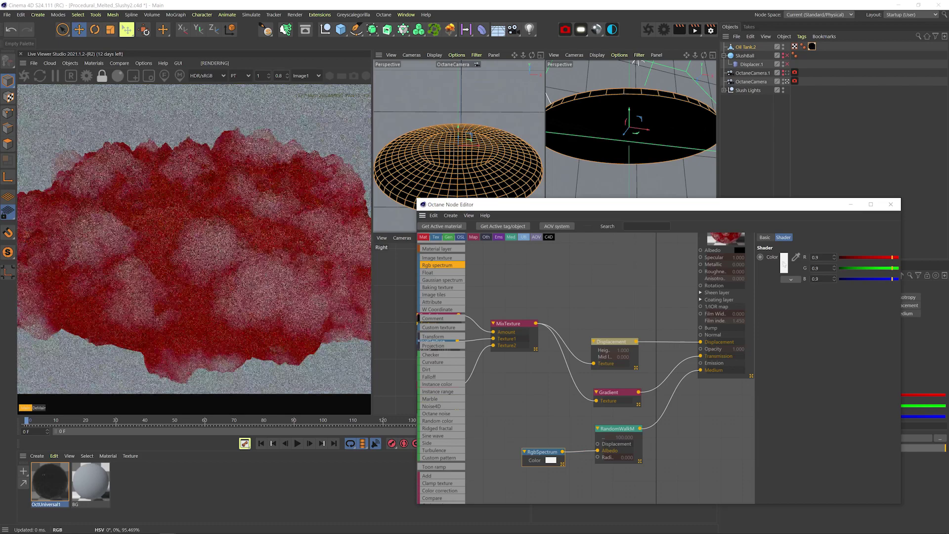
click(784, 262)
drag(786, 271, 850, 271)
click(770, 296)
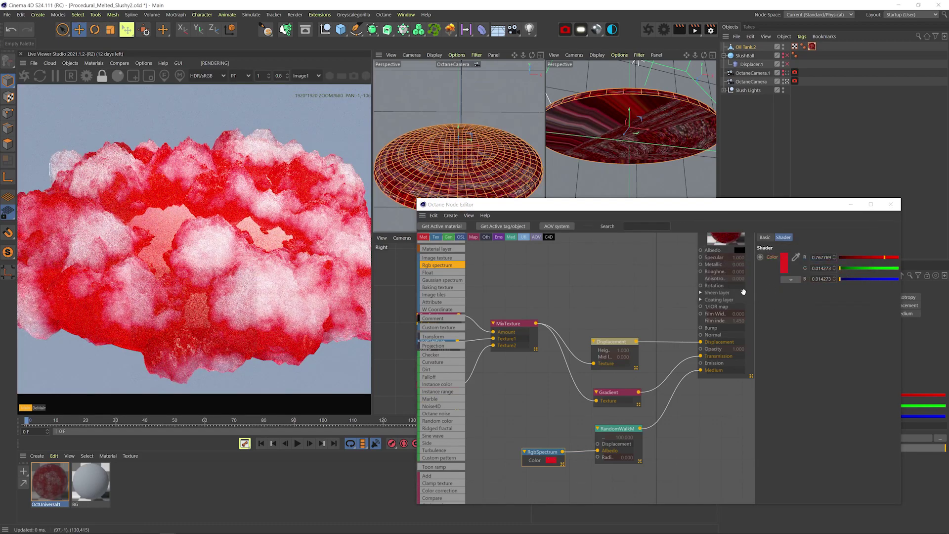
Step: Set the Random Walk medium's density to 7
click(623, 429)
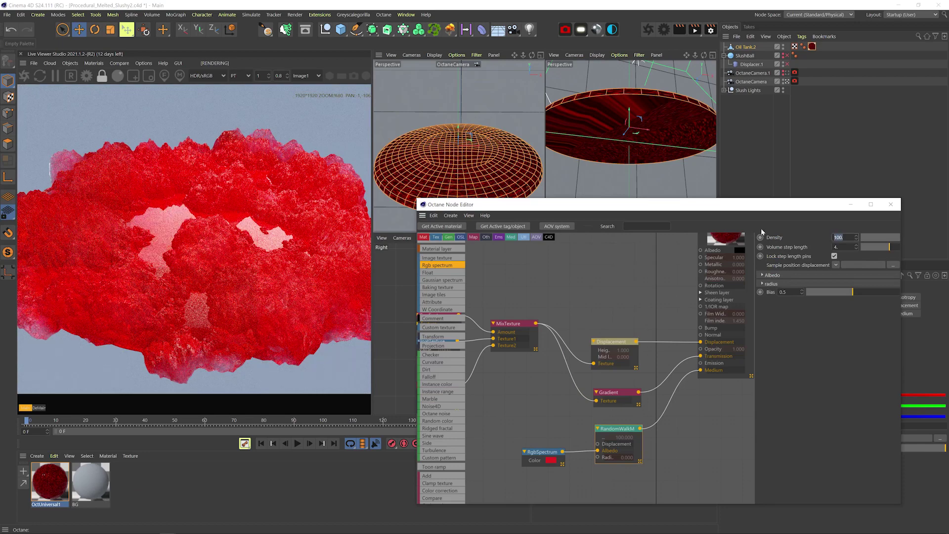
text(7)
key(Return)
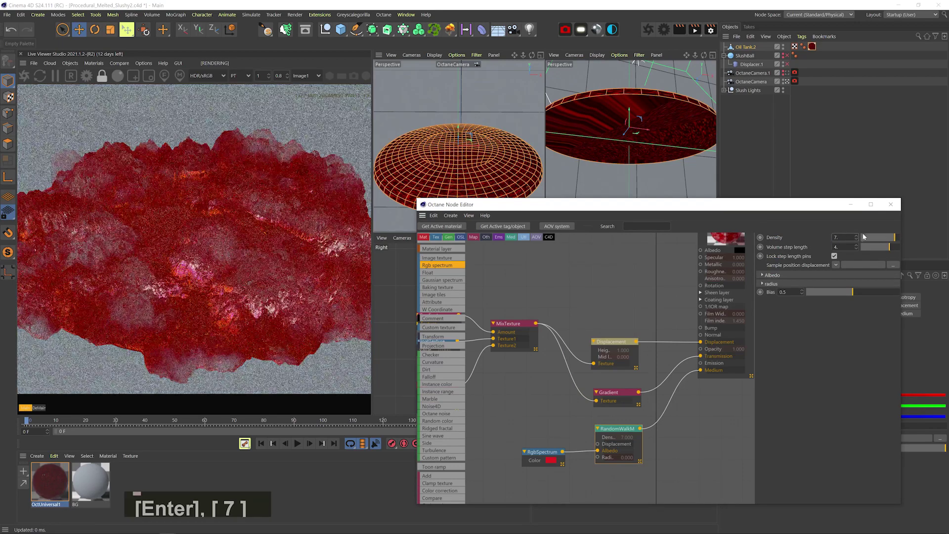
Step: Set the Random Walk medium's density to 15 and brighten the red of its albedo RGB spectrum
text(15)
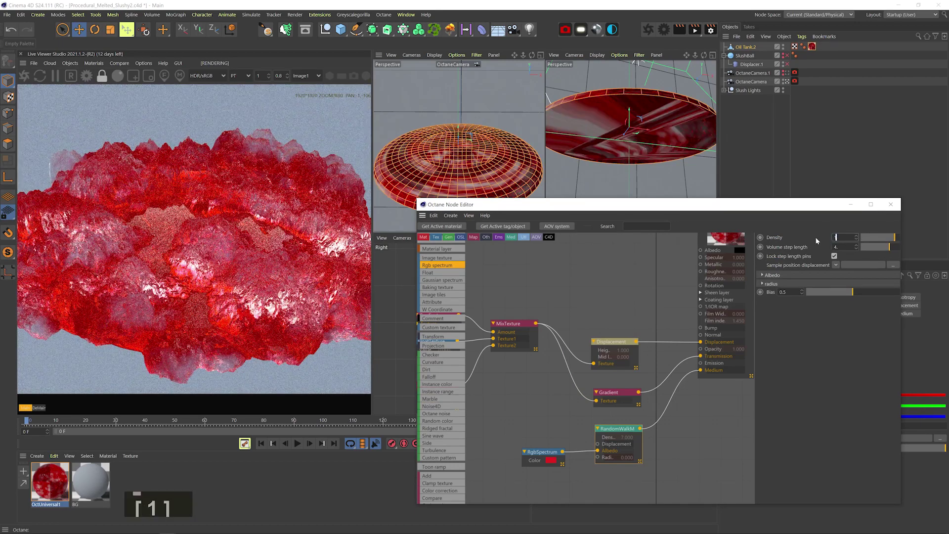
key(Return)
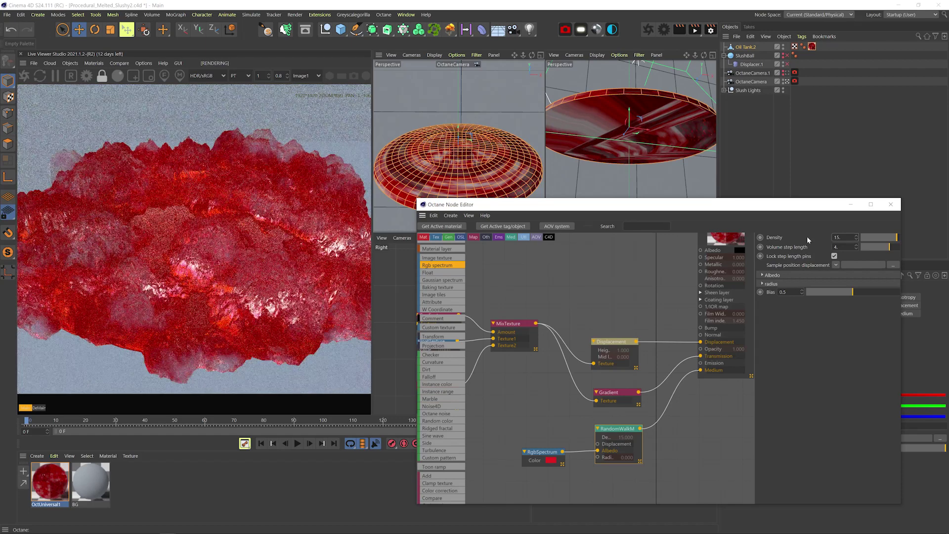
click(542, 452)
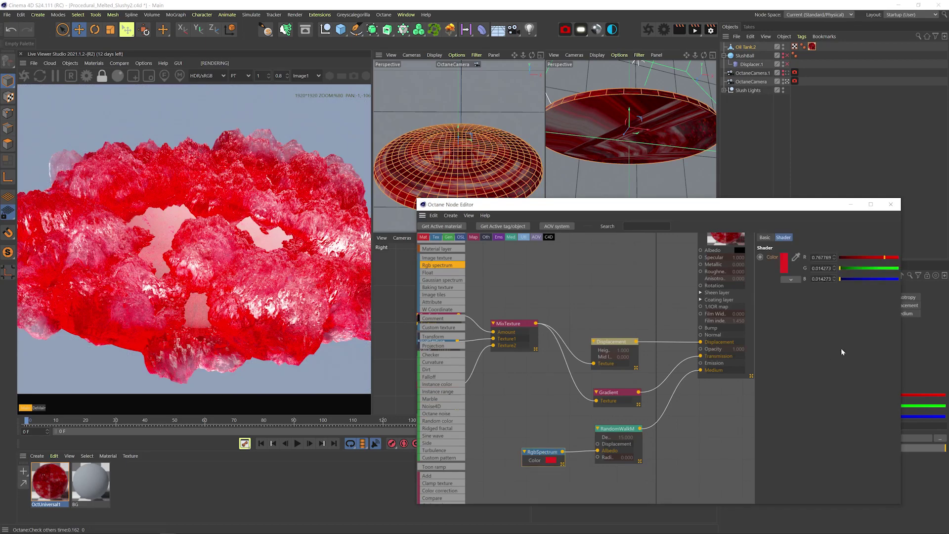
click(784, 262)
Step: Lighten the transmission gradient's red knot and shift it to about 19%
click(617, 393)
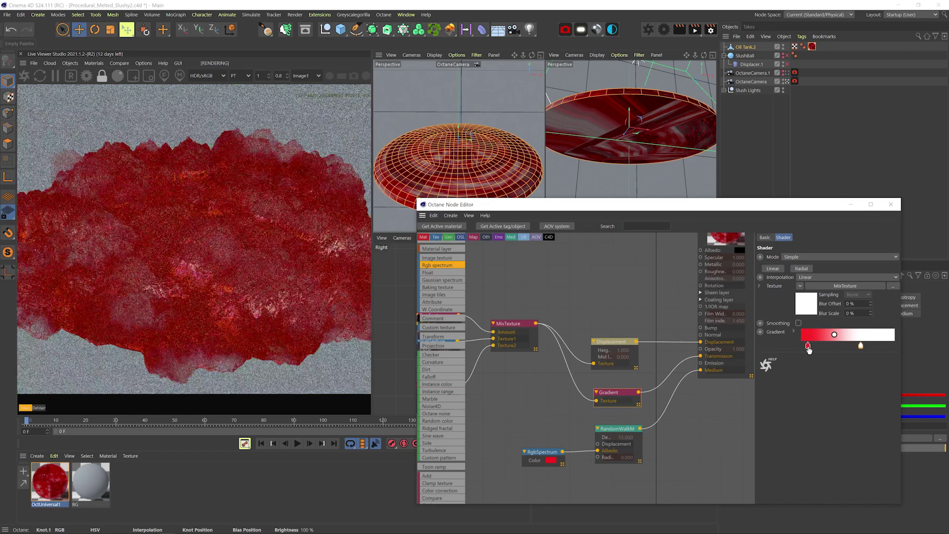
double_click(809, 346)
click(784, 389)
drag(807, 346, 818, 348)
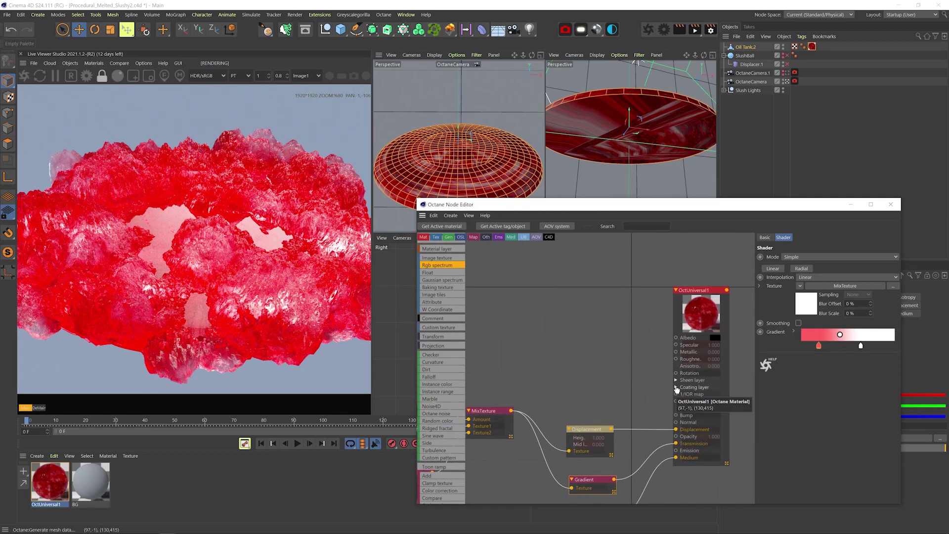
click(676, 389)
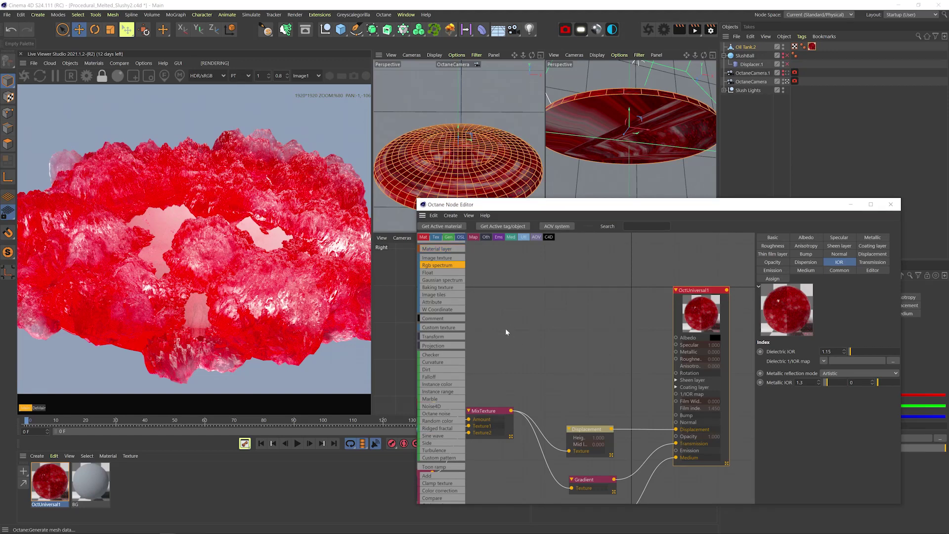
Step: Duplicate a displacement noise node above the graph and connect the existing Texture Projection to the copy's Projection
middle_drag(468, 369, 649, 336)
scroll(649, 337, down, 3)
ctrl+drag(515, 379, 611, 305)
middle_drag(578, 339, 624, 299)
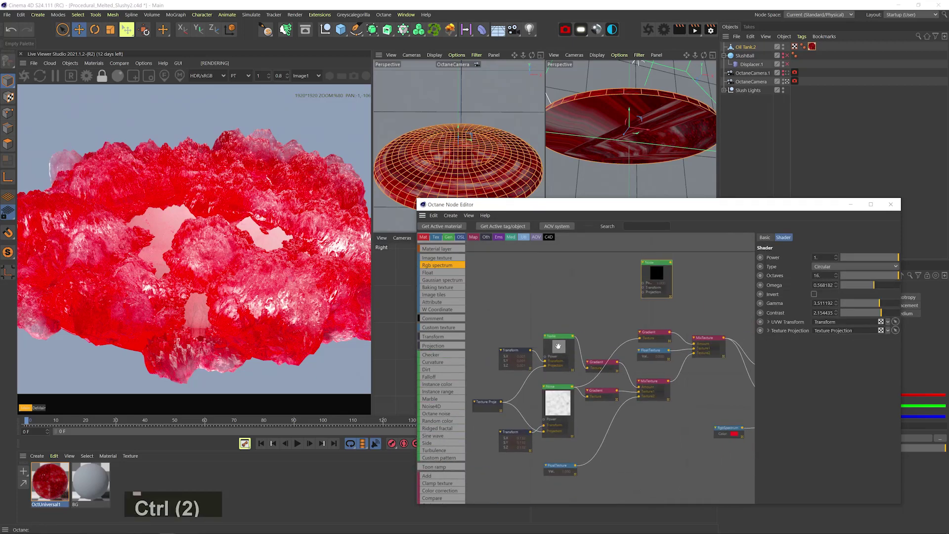
drag(506, 403, 643, 292)
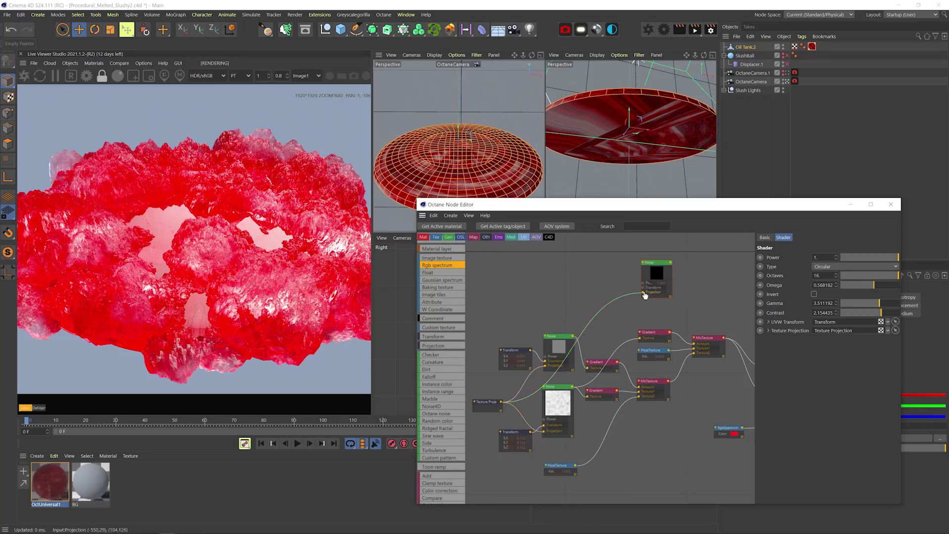
Step: Add a Transform node to the duplicated circular noise and reduce its uniform scale to about 0.001148
middle_drag(675, 296, 597, 344)
click(782, 322)
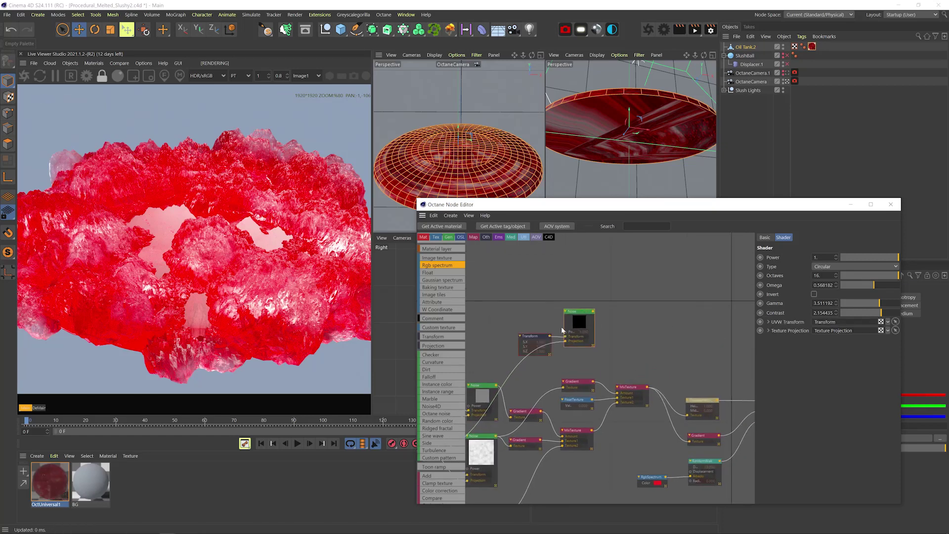
click(535, 337)
drag(862, 324, 813, 324)
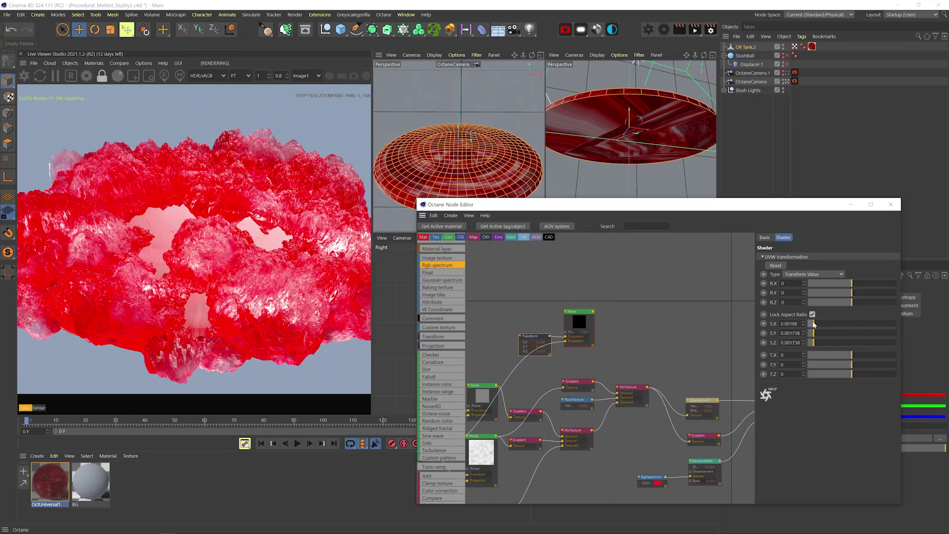
Step: Add a Mix texture and connect the duplicated circular noise to its Texture2, arranging the nodes neatly
middle_drag(630, 337, 571, 342)
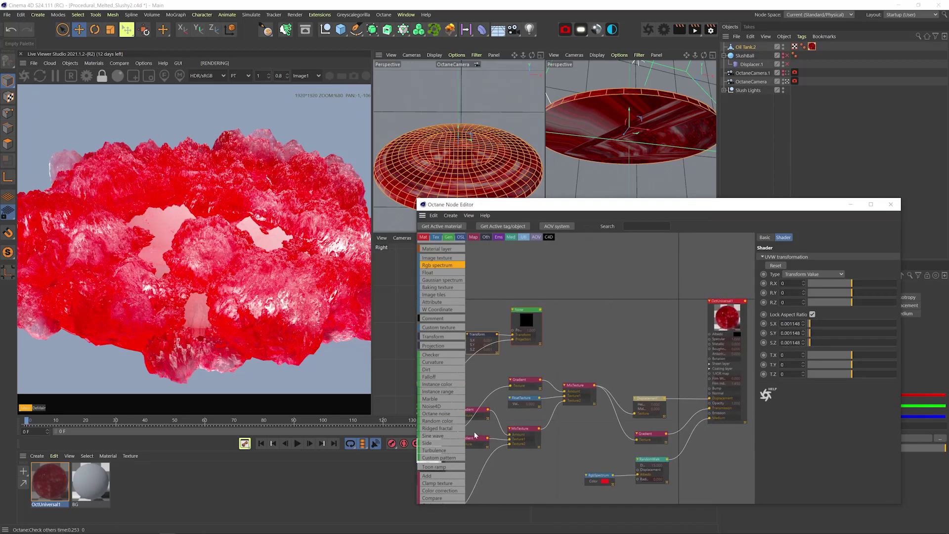
scroll(437, 412, down, 2)
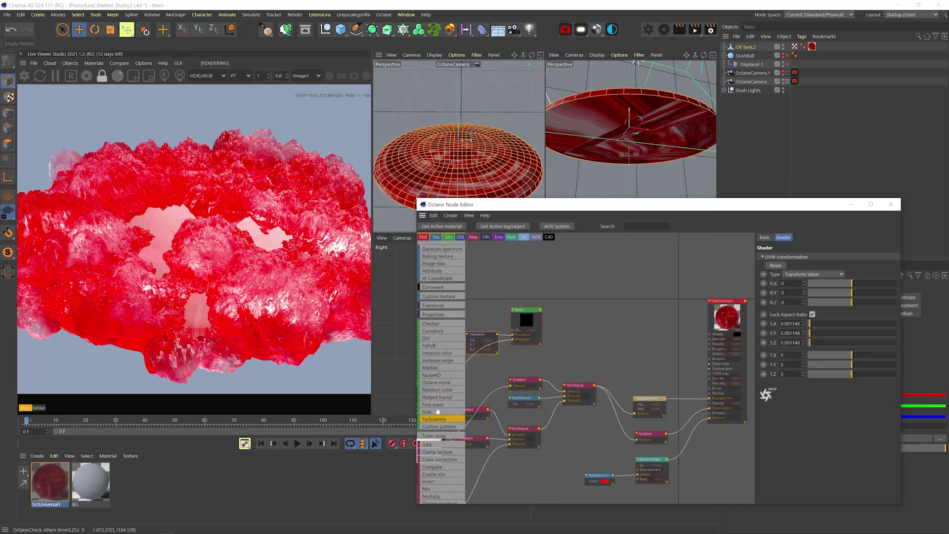
scroll(437, 411, down, 4)
drag(428, 426, 618, 317)
drag(540, 310, 603, 331)
drag(527, 324, 531, 356)
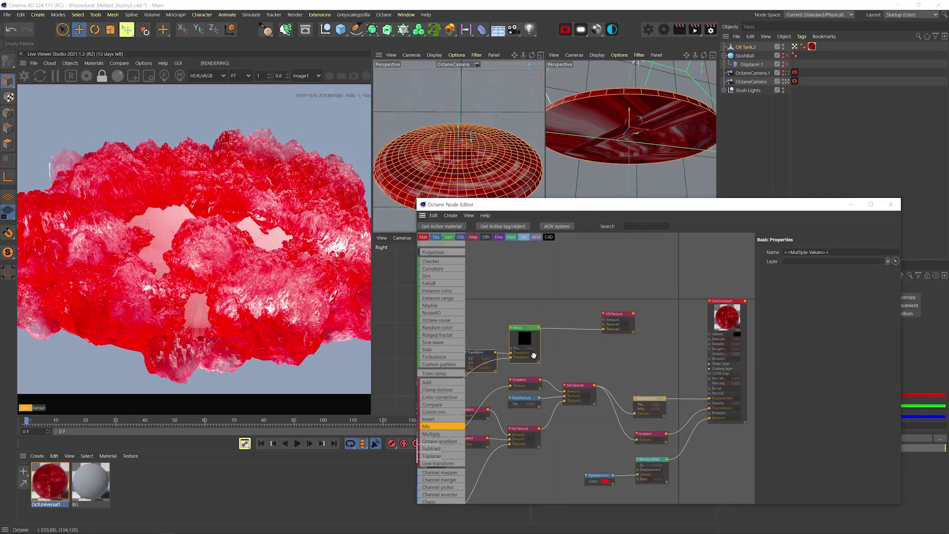
drag(618, 316, 610, 365)
Step: Connect a Float texture to the new mix's Texture1 and set its value to 0
scroll(437, 283, up, 5)
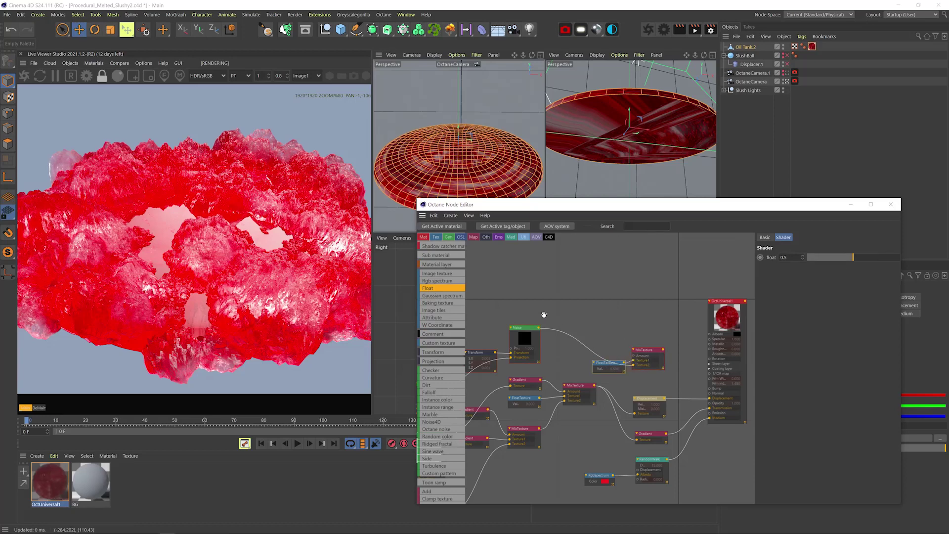
drag(525, 317, 525, 311)
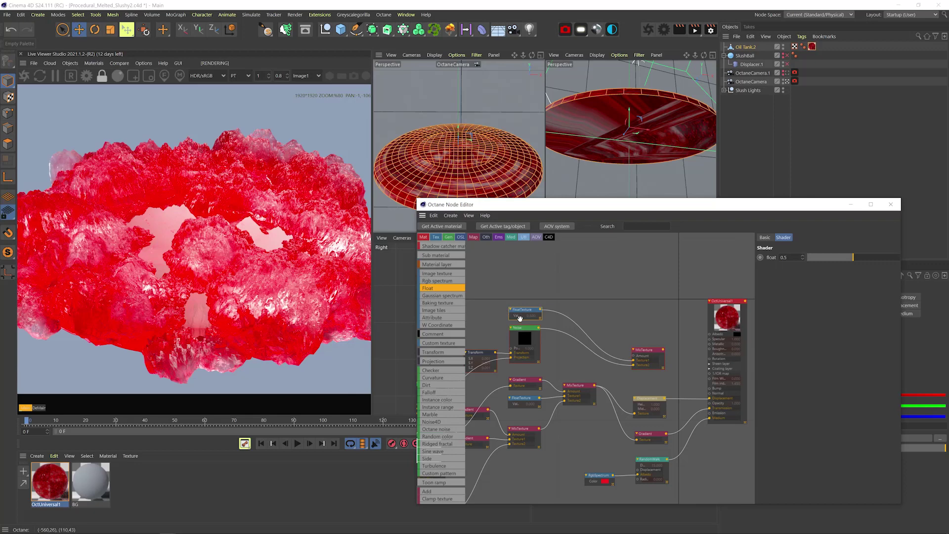
drag(854, 256, 808, 257)
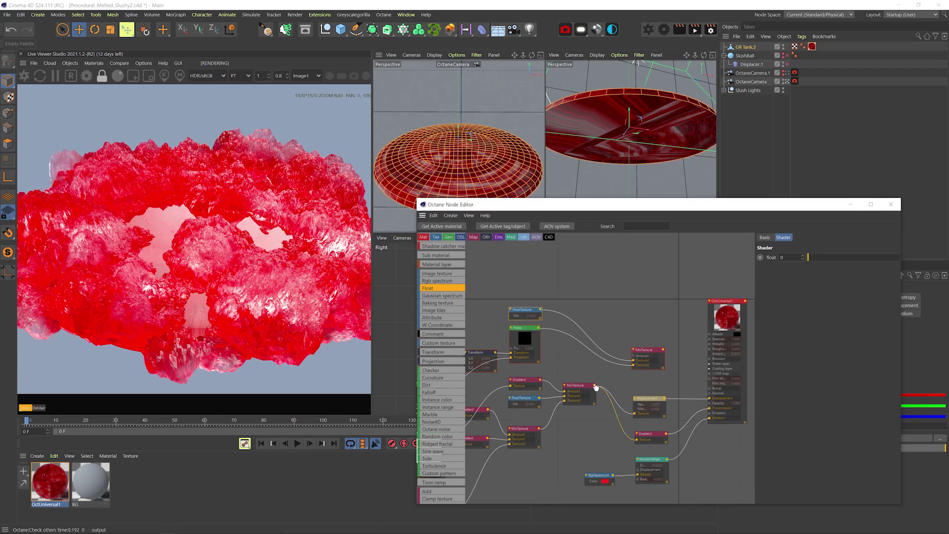
Step: Drive the new mix's Amount with the displacement MixTexture and feed it into Albedo in place of the Transmission gradient
drag(595, 385, 635, 358)
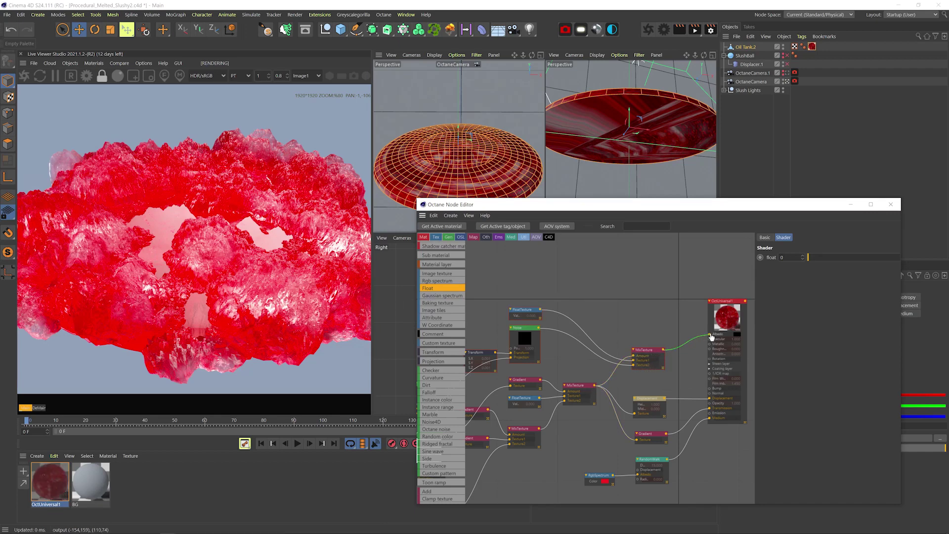
drag(712, 336, 710, 335)
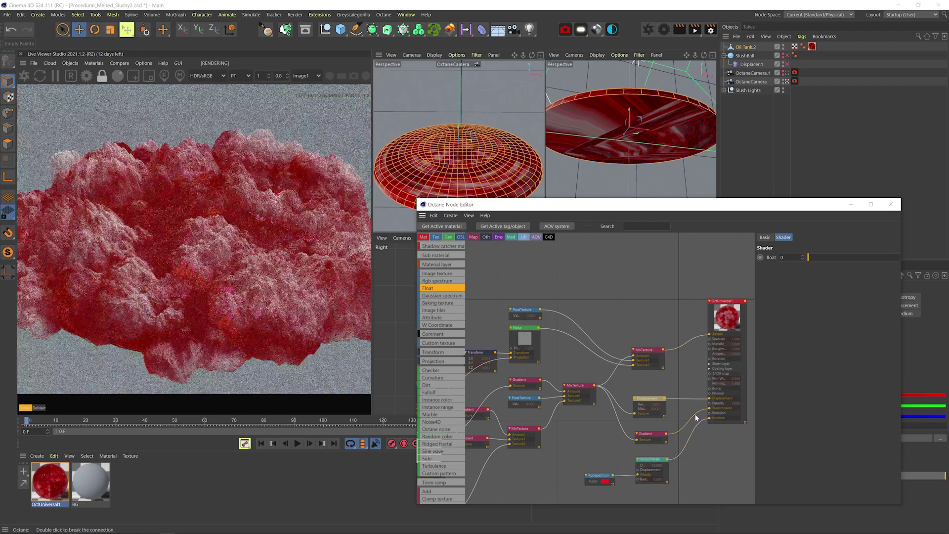
double_click(694, 414)
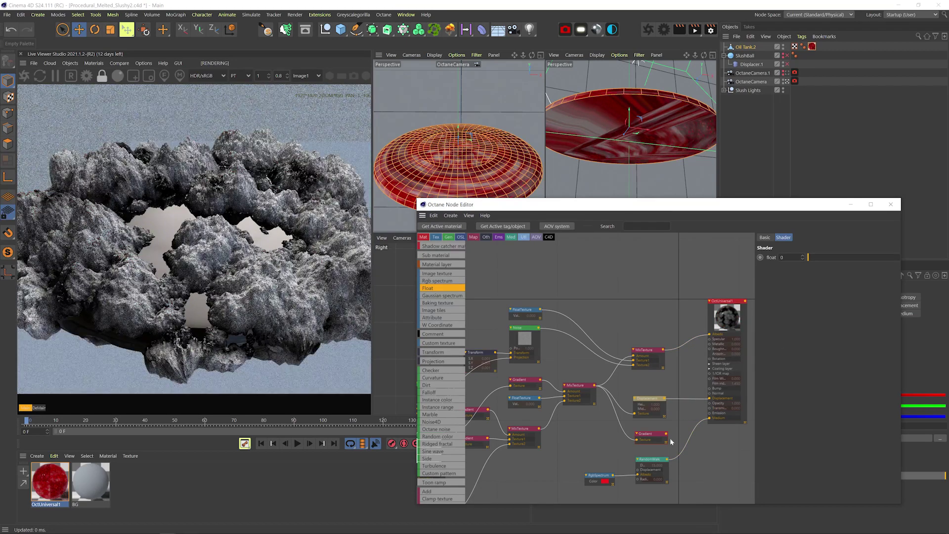
Step: Set the circular noise's Transform scale to 0.0002 while viewing the surface up close outside the OctaneCamera
click(787, 82)
key(2)
drag(469, 129, 427, 161)
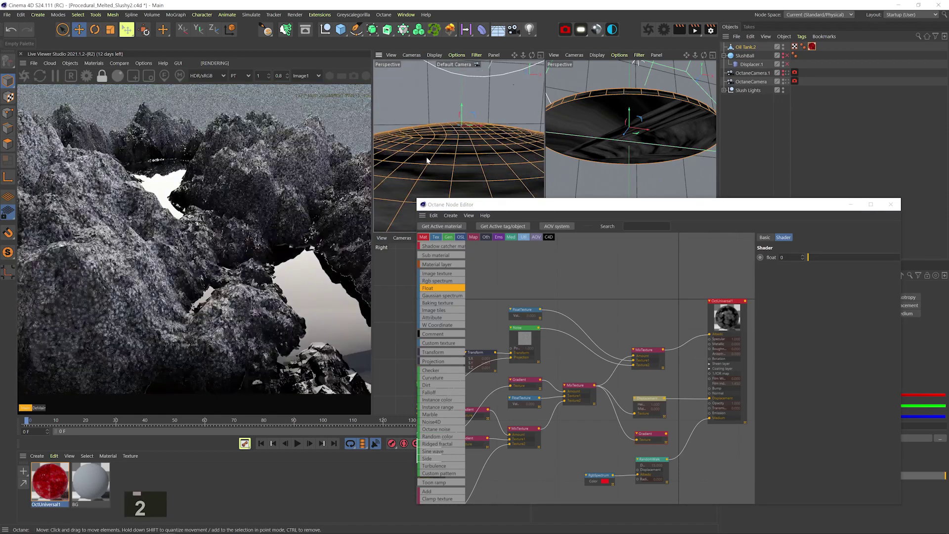
click(484, 352)
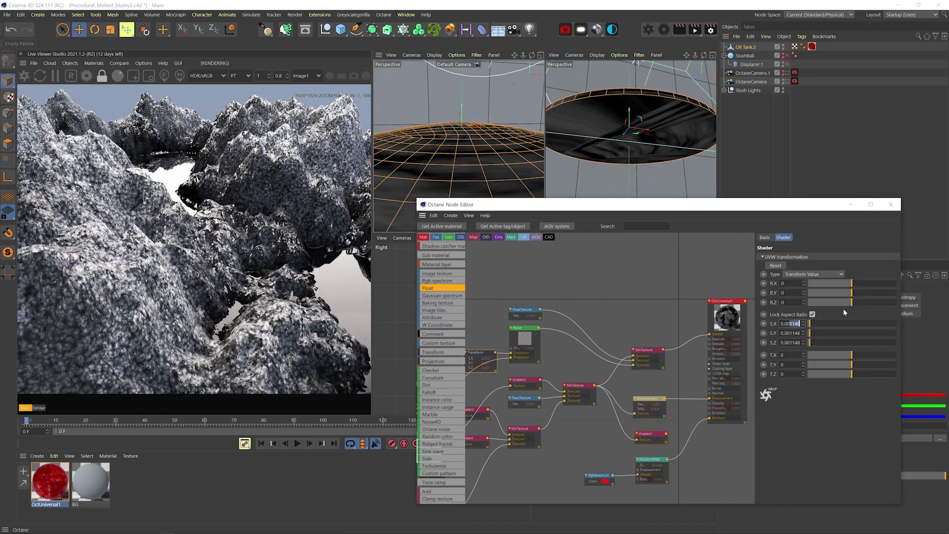
key(Return)
Step: Adjust the circular noise to omega 0.75, gamma about 2.15 and contrast about 13.45
click(524, 336)
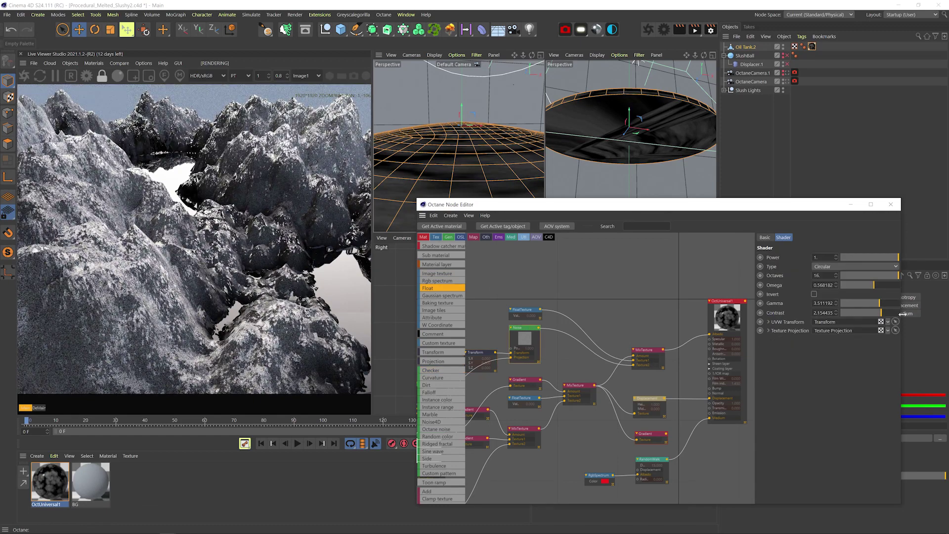
click(890, 313)
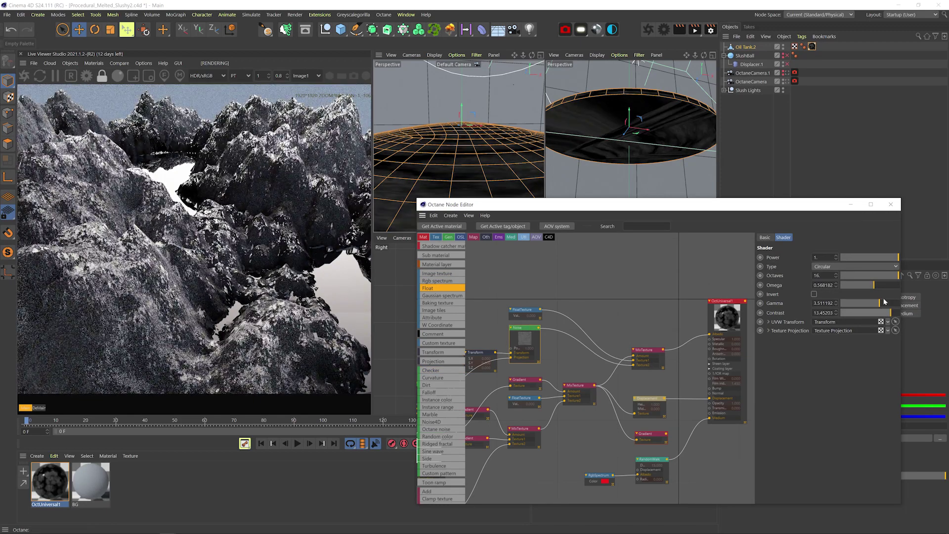
click(883, 285)
click(870, 302)
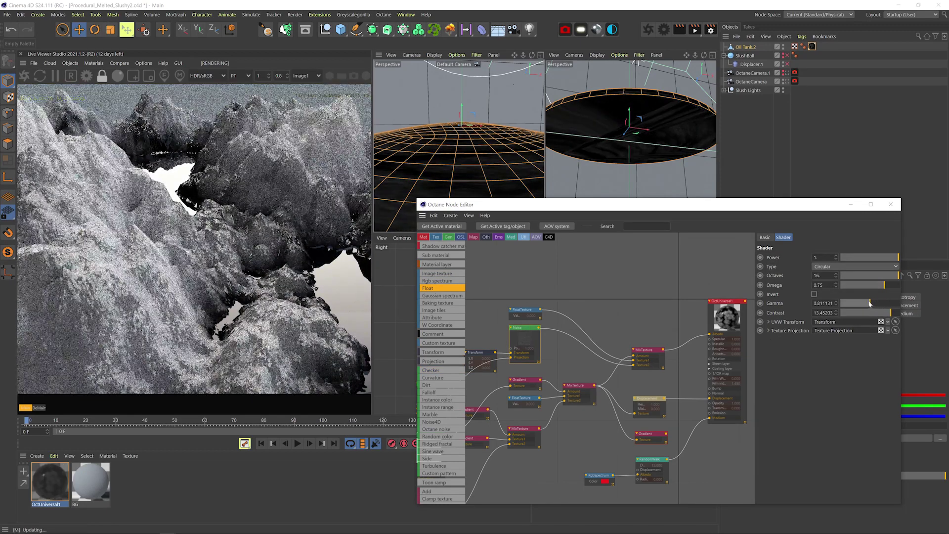
drag(870, 303, 876, 299)
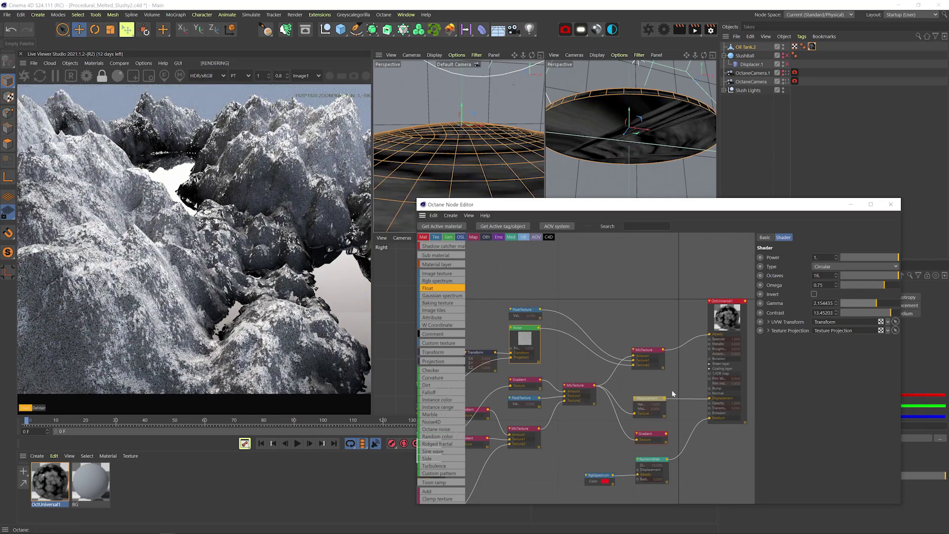
Step: Solo the circular noise node and examine its grain up close on the surface
right_click(523, 339)
click(527, 346)
key(2)
drag(391, 199, 400, 185)
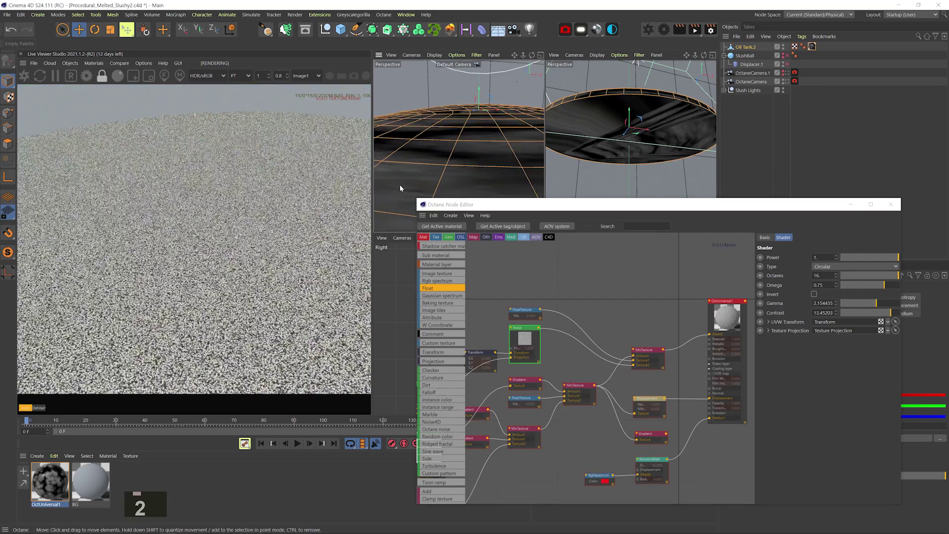
Step: Solo the new mix instead and set the circular noise's Transform scale to 0.0001
right_click(646, 354)
click(656, 359)
click(485, 357)
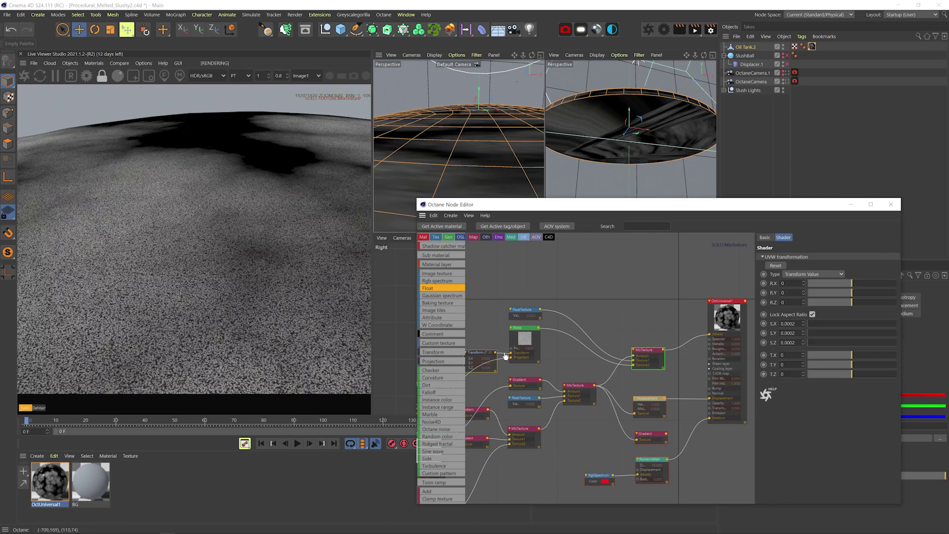
key(Return)
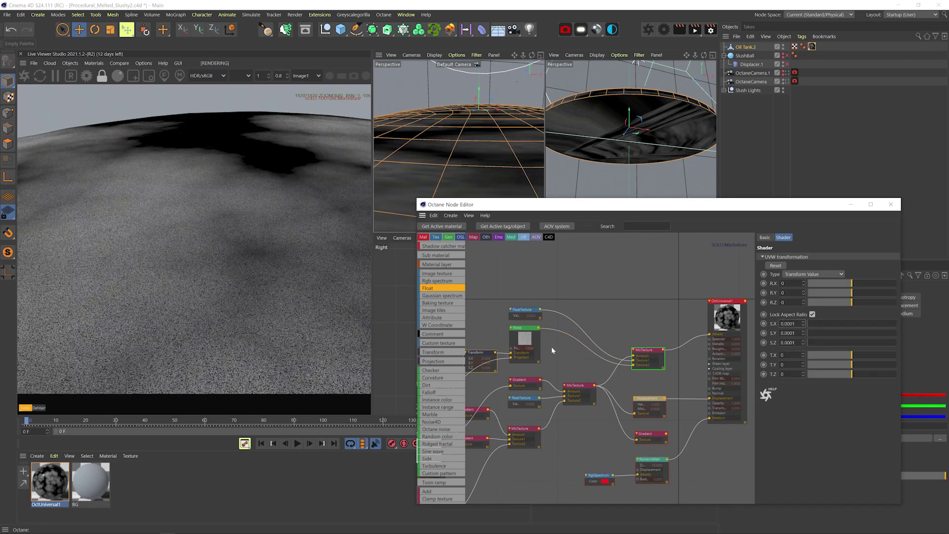
Step: Lower the circular noise's contrast to about 1.39 and save the project
click(524, 340)
drag(872, 314, 878, 314)
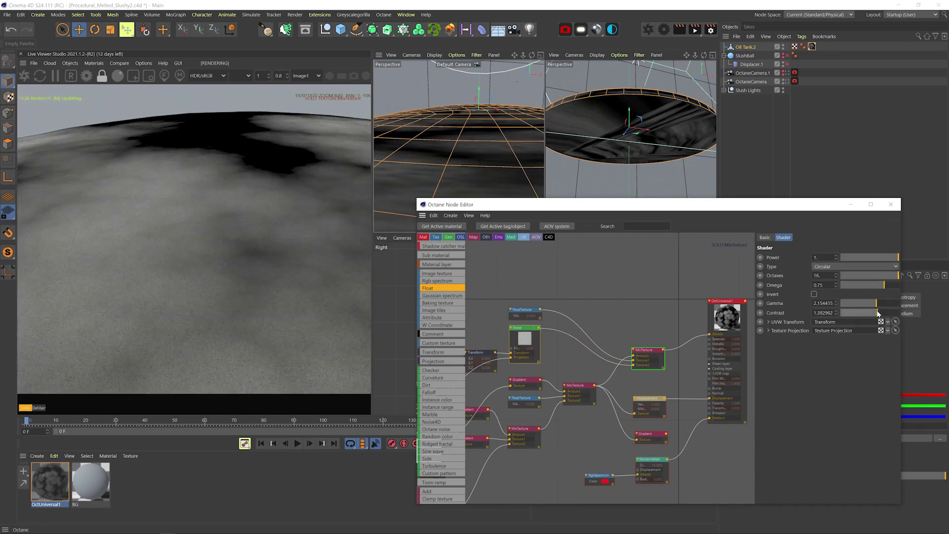
key(ctrl+s)
Step: Turn off the mix's solo preview and move its connection from the material's Albedo to Bump, viewed through the OctaneCamera
right_click(653, 355)
click(662, 361)
key(2)
drag(477, 159, 568, 155)
key(1)
middle_drag(546, 406, 571, 374)
click(787, 82)
drag(707, 342, 706, 397)
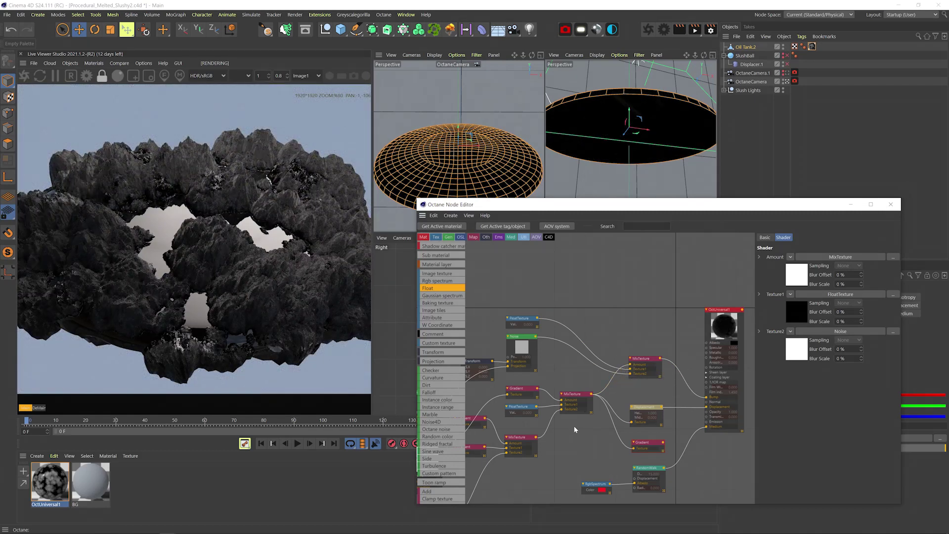
Step: Add another Mix texture above the bump mix and connect the lower displacement noise to it
scroll(574, 426, down, 2)
middle_drag(574, 426, 612, 398)
scroll(454, 411, down, 3)
click(440, 458)
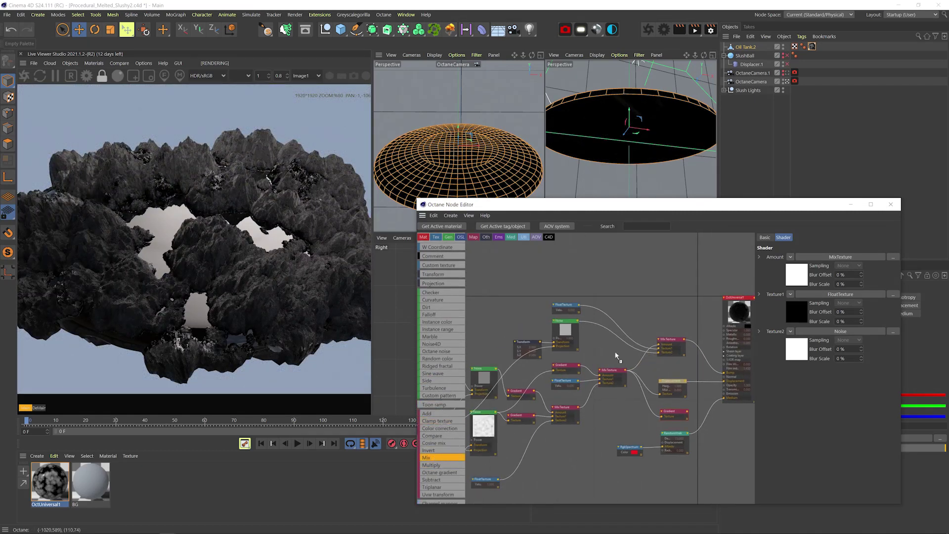
drag(495, 412, 635, 322)
Step: Connect a Float texture to the second new mix's Texture1 and set its value to 1
scroll(442, 312, up, 3)
scroll(443, 315, up, 1)
text(1)
key(Return)
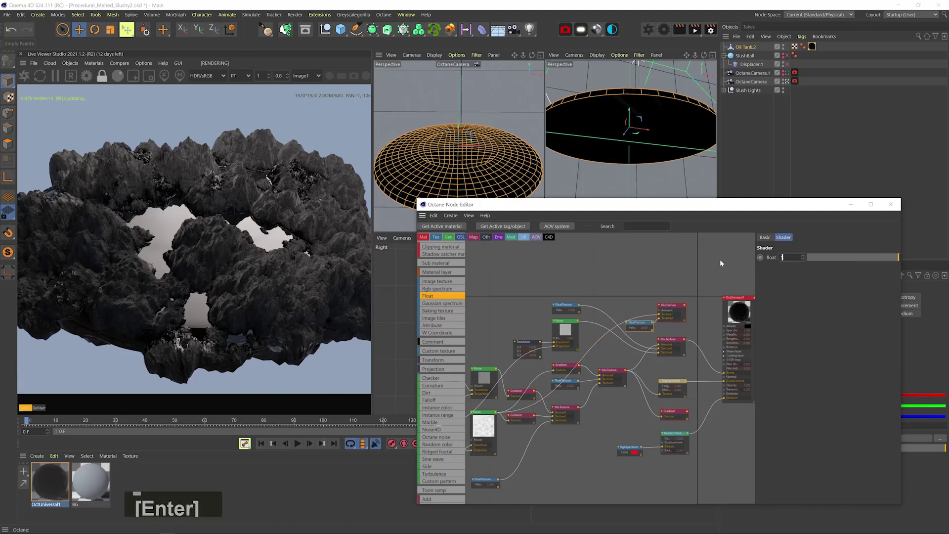
Step: Connect the displacement MixTexture to the second new mix's Amount and the upper displacement noise to its Texture2
drag(626, 370, 660, 310)
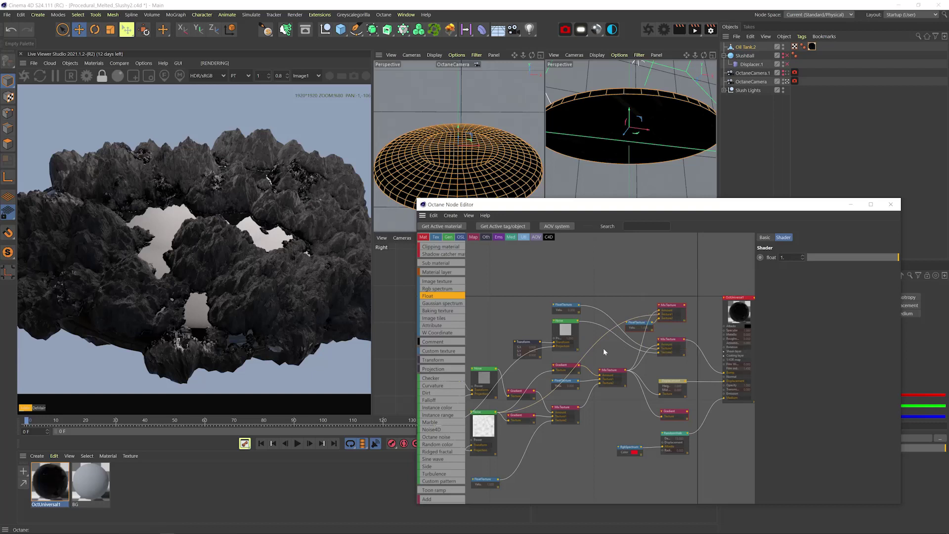
mouse_move(638, 323)
mouse_down()
mouse_move(623, 312)
mouse_move(643, 340)
mouse_up()
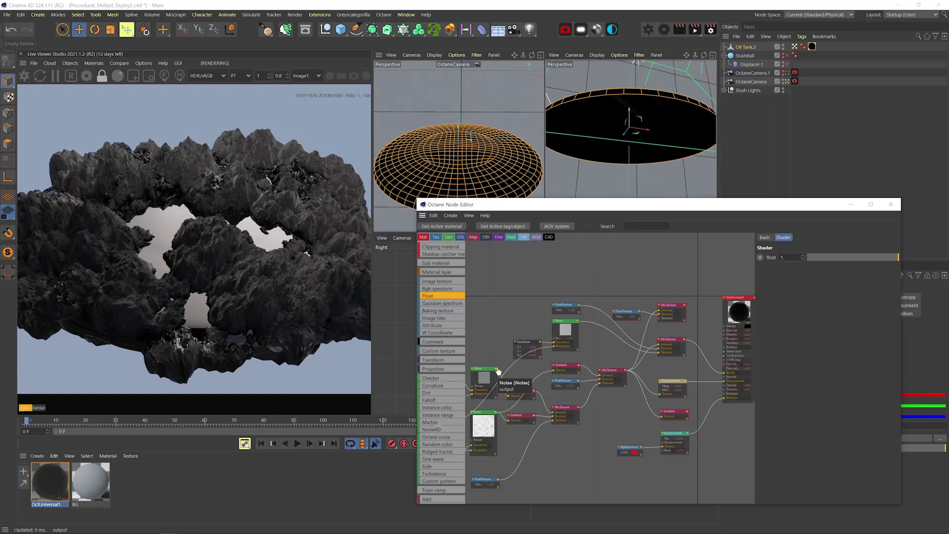
drag(496, 370, 660, 319)
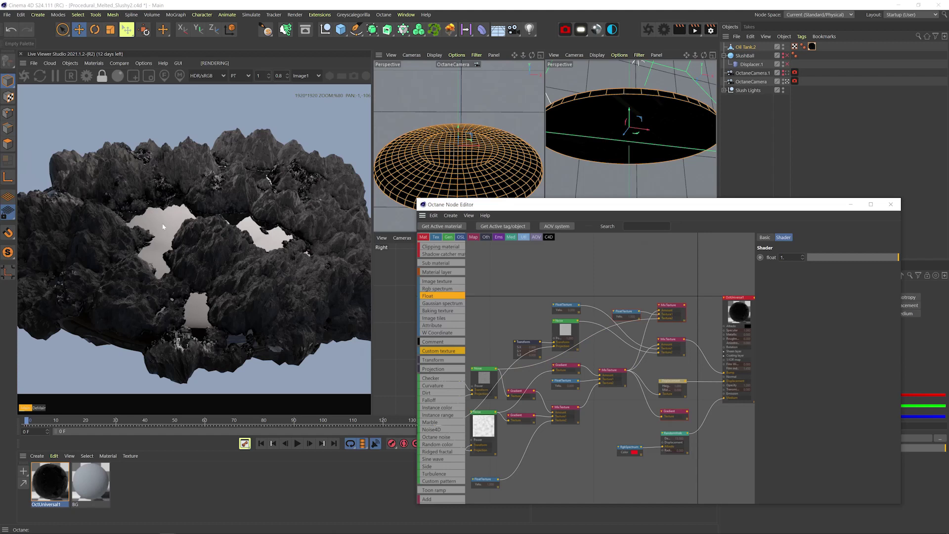
Step: Connect the upper Mix texture to the material's Coating and the bump mix to its Coating bump, and set the Coating IOR to 1.4
click(724, 359)
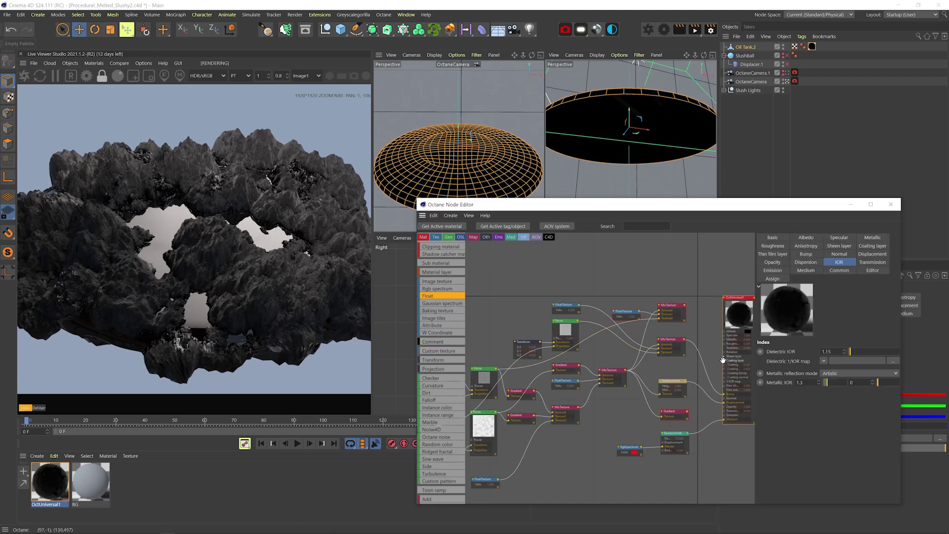
drag(684, 307, 724, 366)
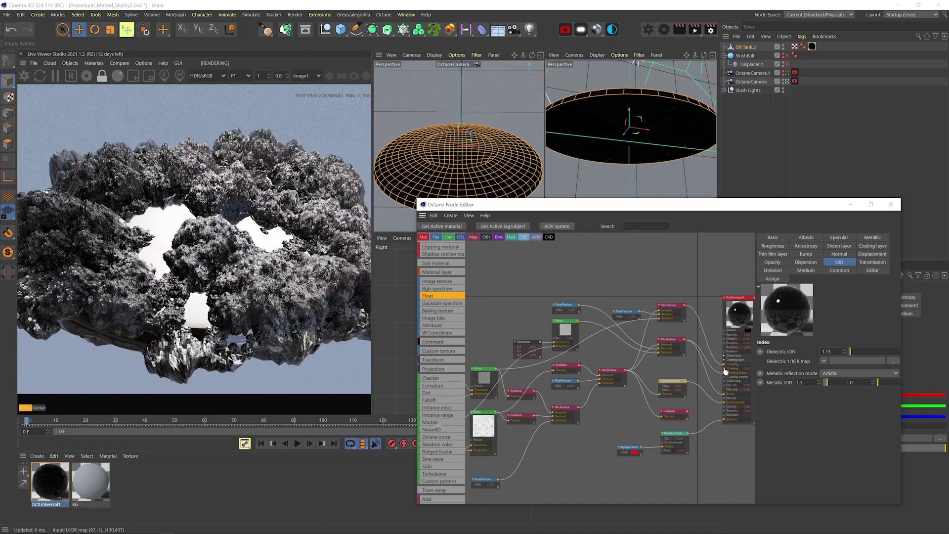
click(873, 246)
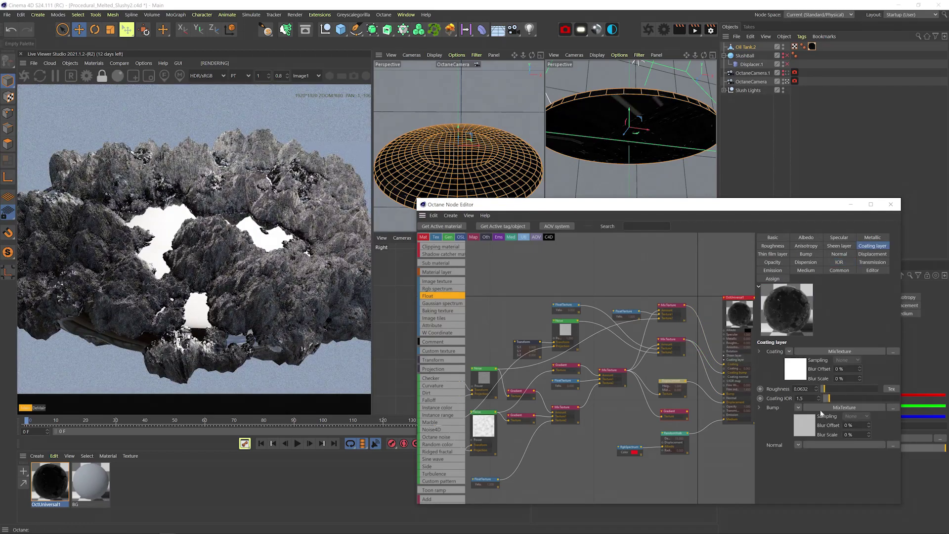
key(Return)
key(4)
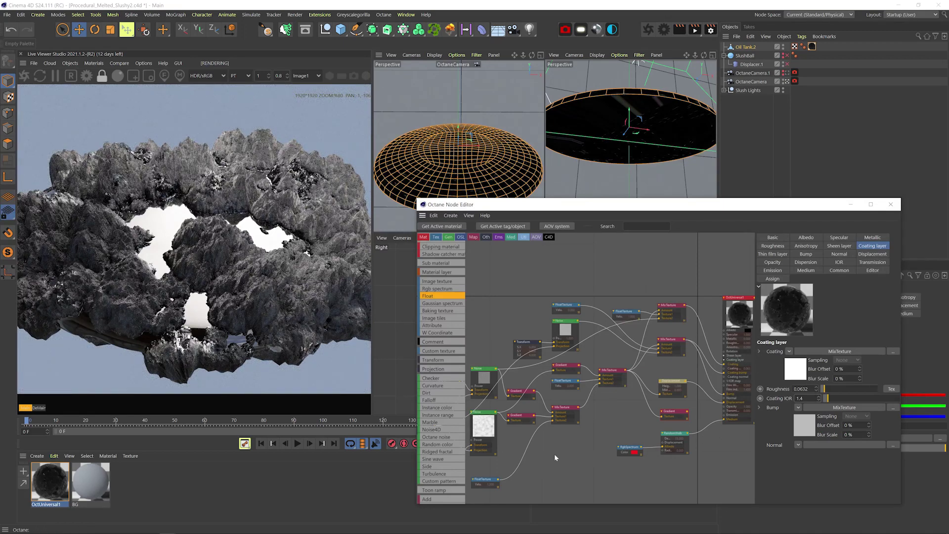
Step: Lower the lower displacement noise's Contrast to about 0.046 and its Omega to about 0.37
middle_drag(553, 457, 598, 415)
click(532, 381)
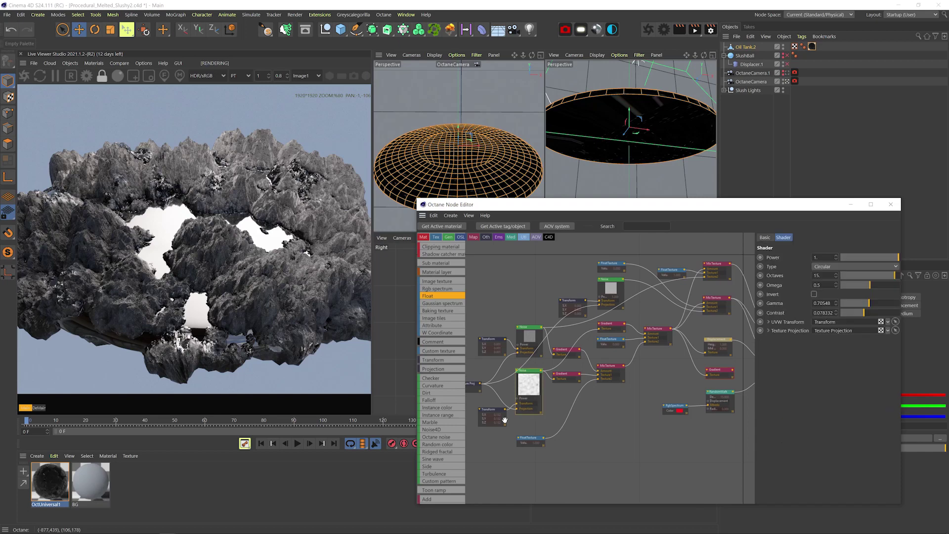
click(861, 313)
drag(869, 287, 863, 286)
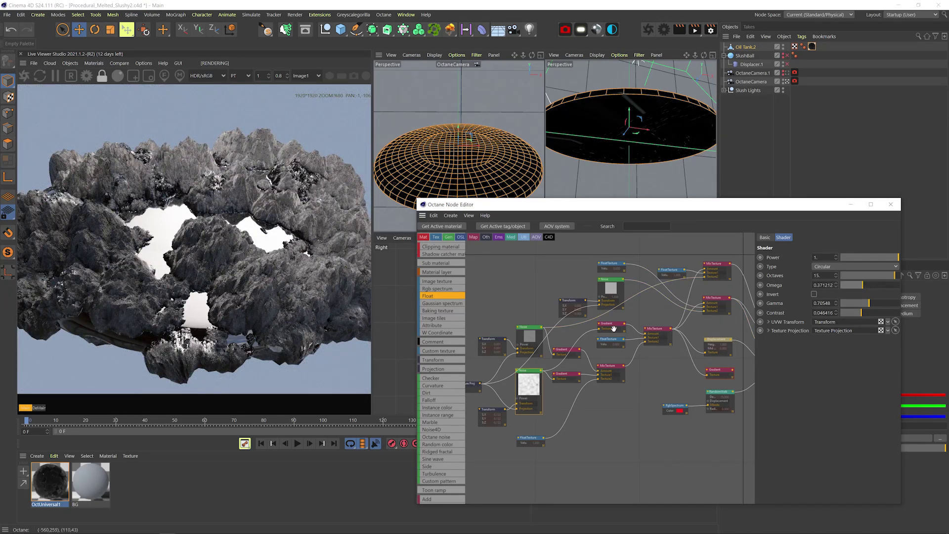
Step: Set the lower displacement noise's Transform scale to 0.2 on all axes with the aspect ratio locked
click(490, 414)
text(2)
key(Return)
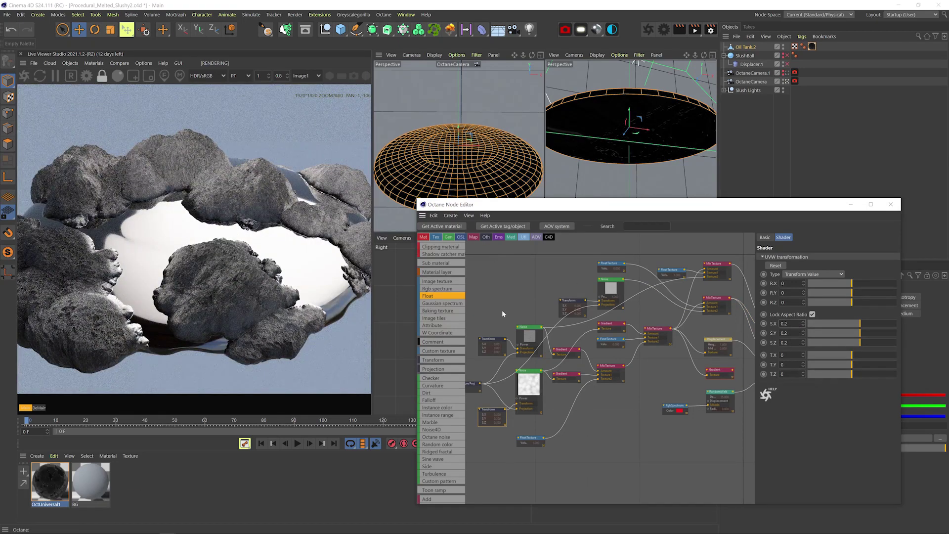
Step: Reconnect the red gradient to the material's Transmission
click(530, 371)
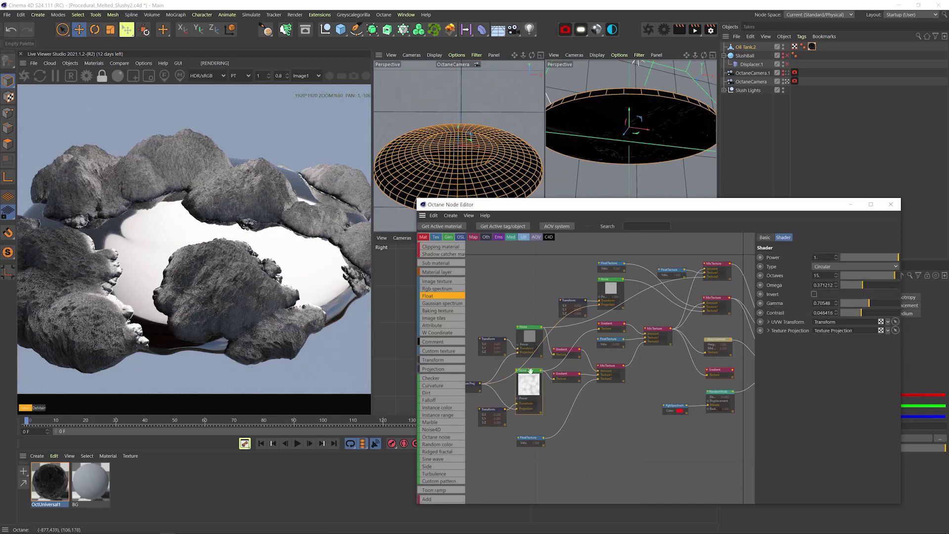
middle_drag(679, 354, 630, 367)
drag(683, 383, 720, 383)
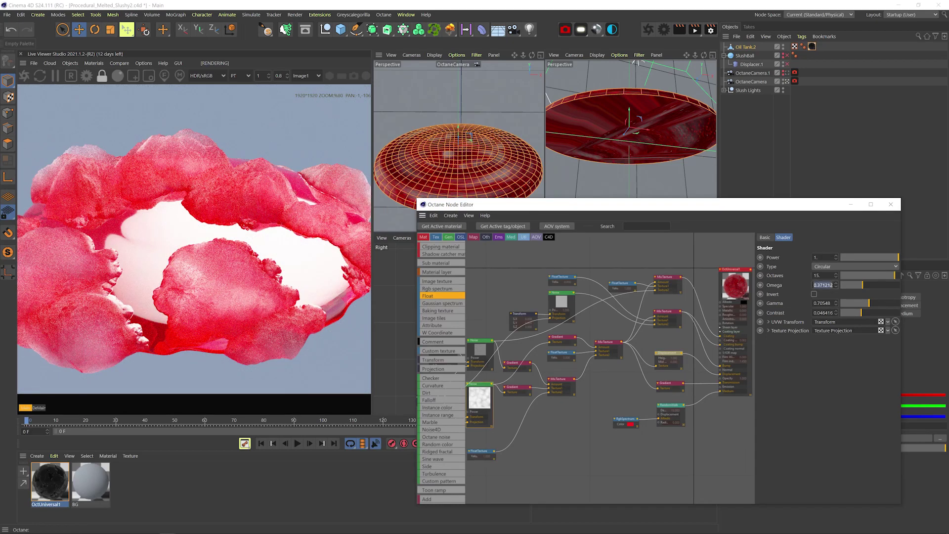
Step: Set the lower displacement noise's Omega to 0.5 and tune its Gamma by trying 0.9 and 0.65 before settling on 0.6
text(0.5)
key(Return)
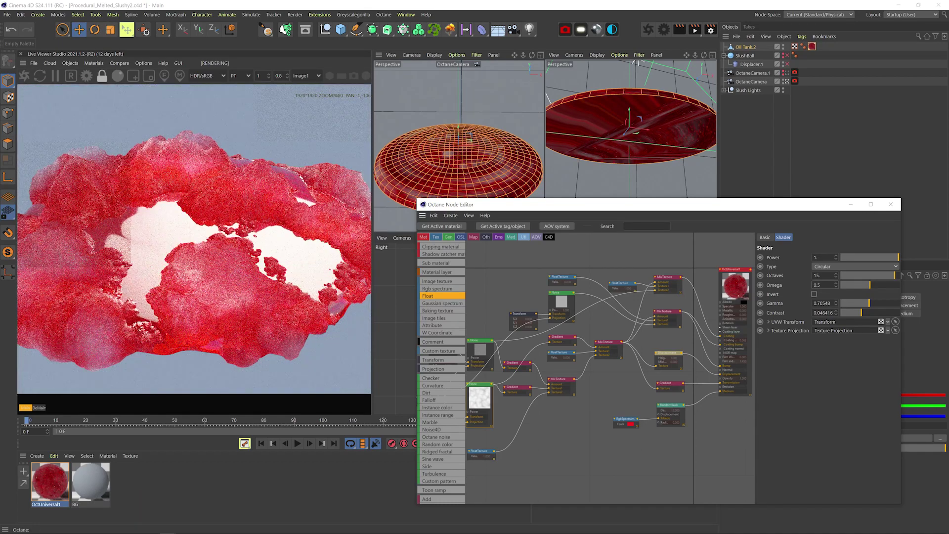
text(0.9)
key(Return)
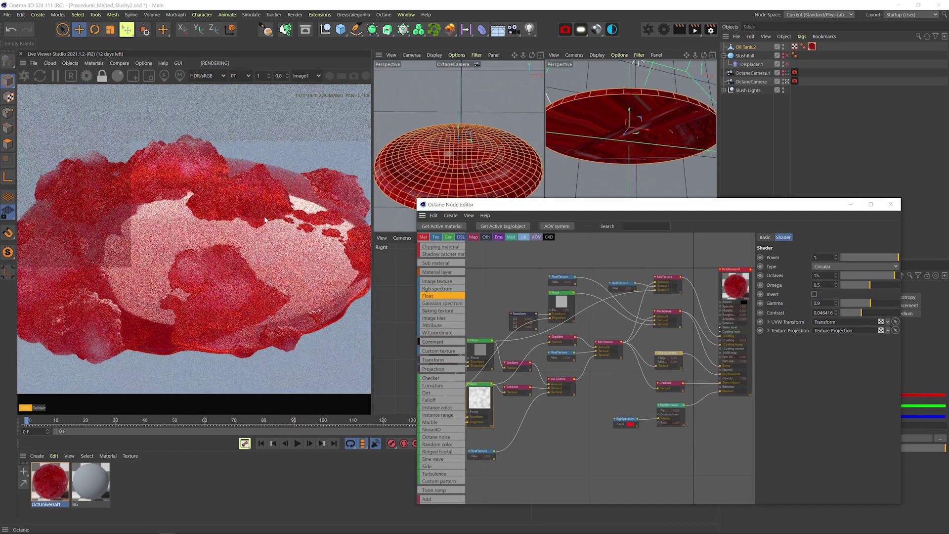
drag(824, 303, 788, 301)
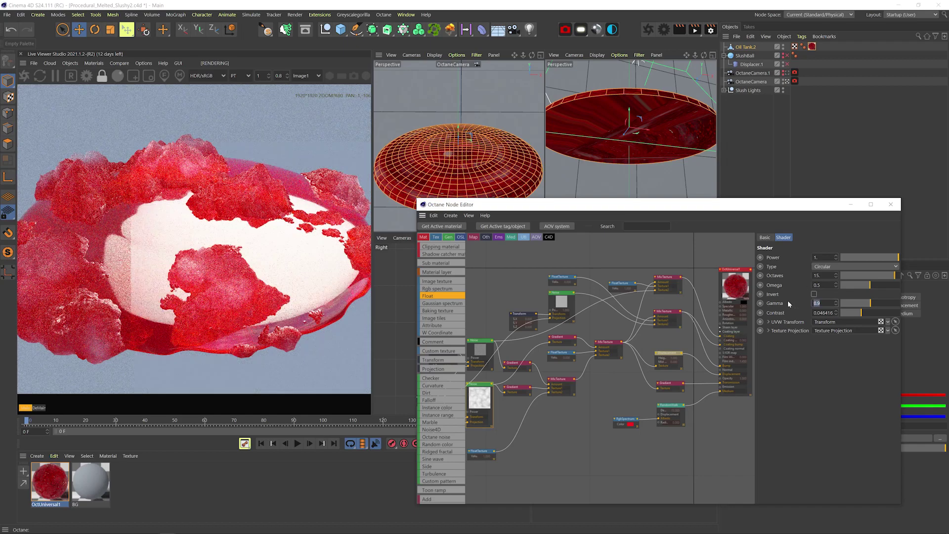
text(0.65)
key(Return)
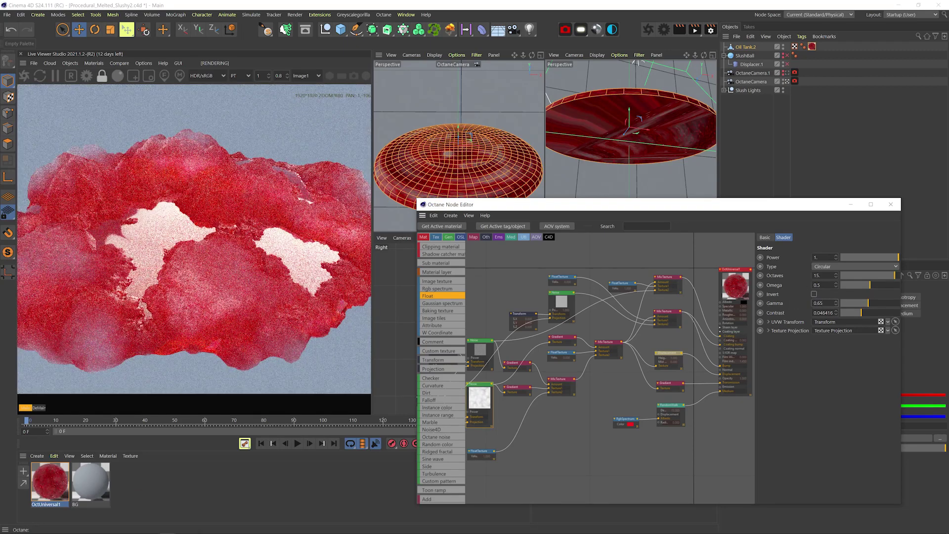
key(BackSpace)
key(Return)
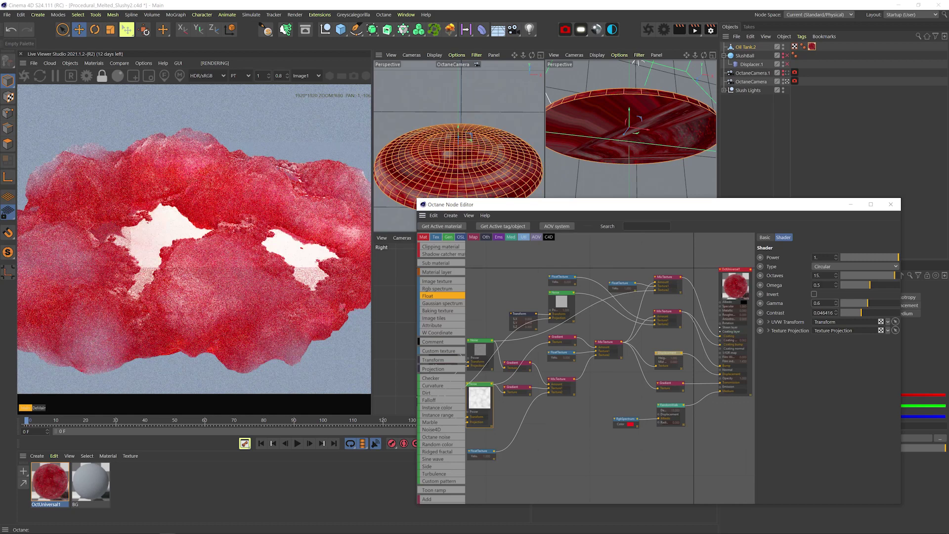
Step: Shift the transmission gradient's white knot to about 50% and its red knot to about 12%, and save the scene
click(677, 386)
click(860, 346)
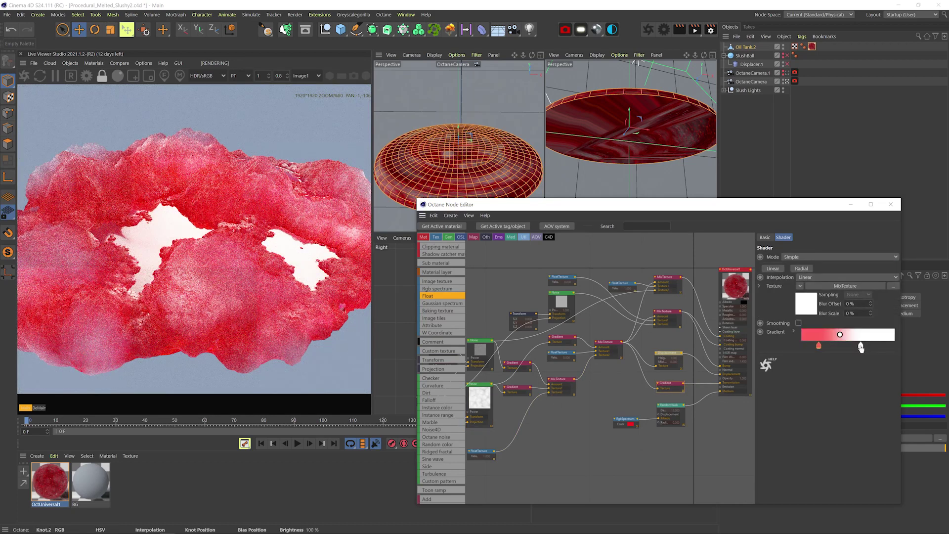
drag(860, 346, 848, 347)
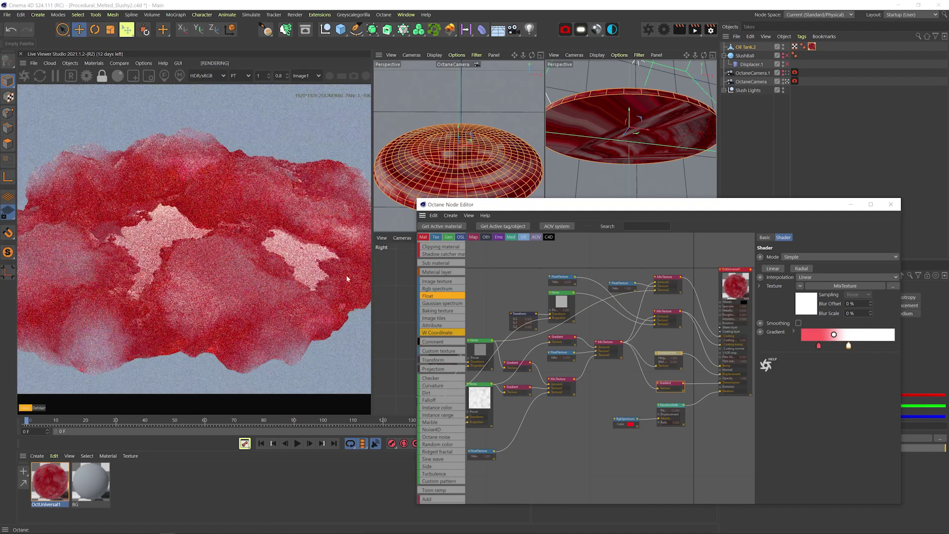
drag(819, 346, 812, 346)
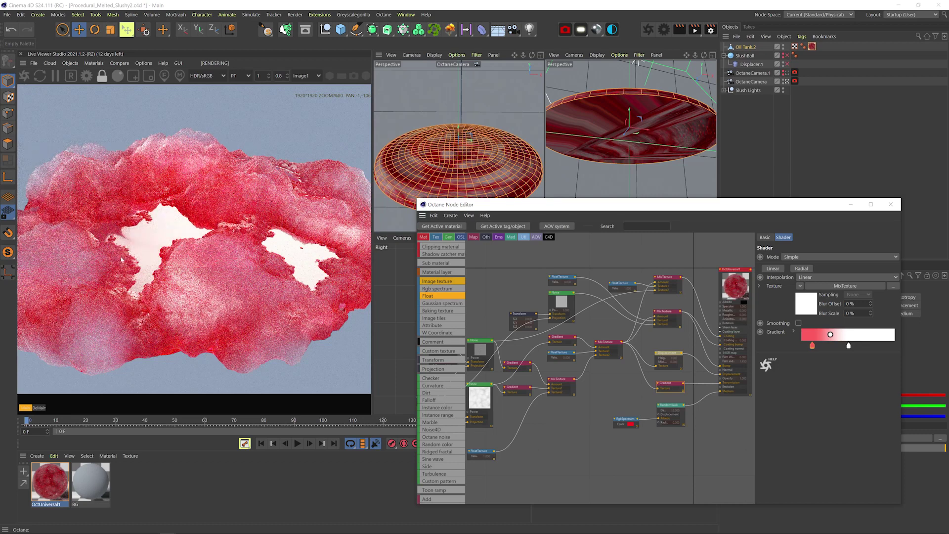
key(ctrl+s)
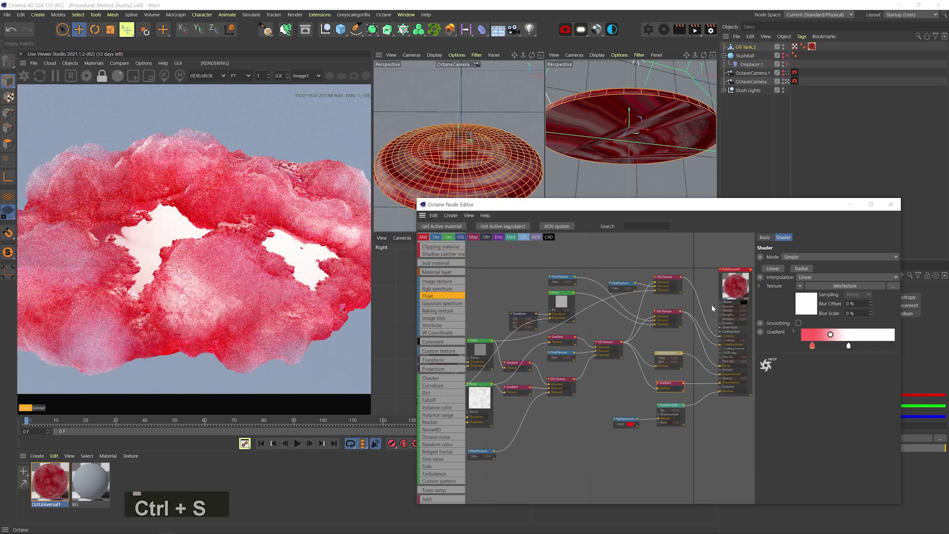
Step: Set the vertex displacement's Height to 0.5 cm and its Subdivision level to 5
click(664, 352)
double_click(810, 306)
text(.5)
key(Return)
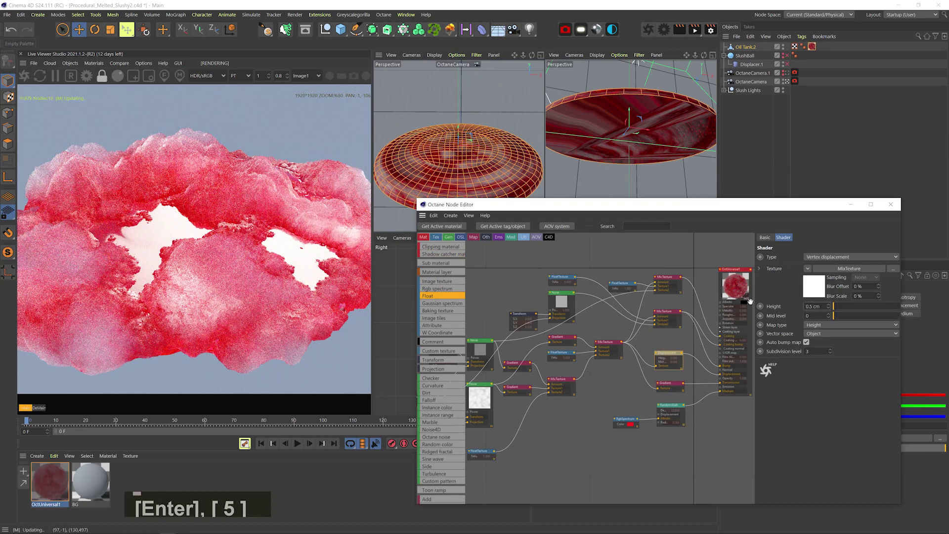
drag(812, 351, 775, 351)
text(5)
key(Return)
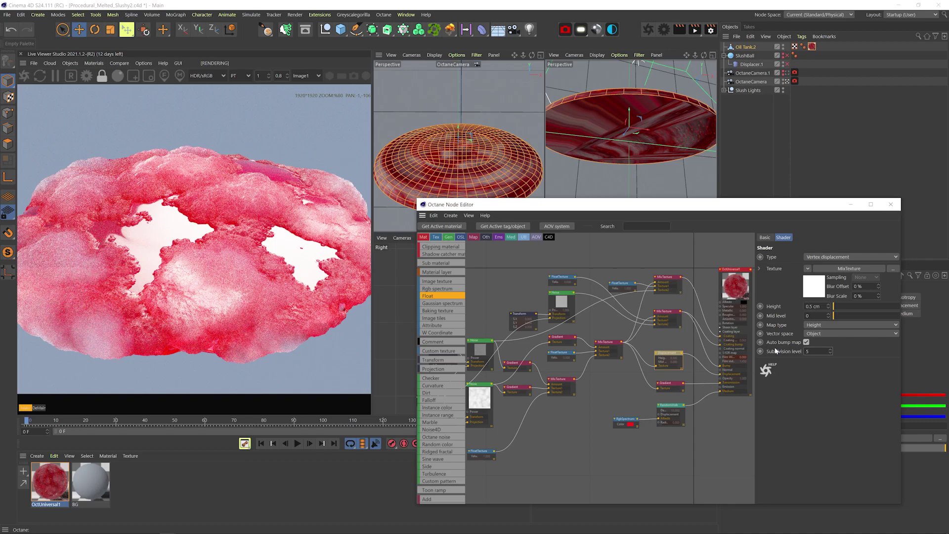
Step: Move the OctaneCamera closer to frame the slush surface and close the node editor
key(2)
drag(435, 145, 457, 144)
key(3)
click(890, 204)
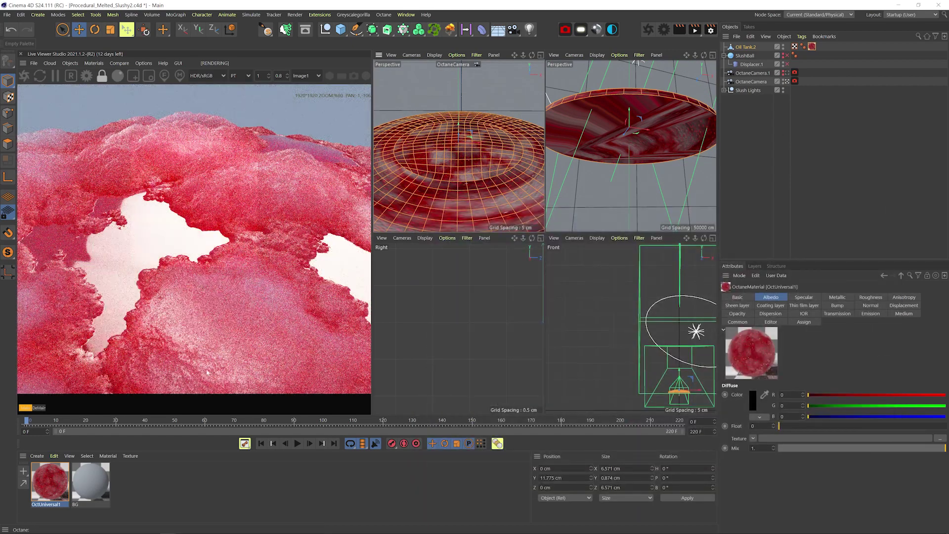